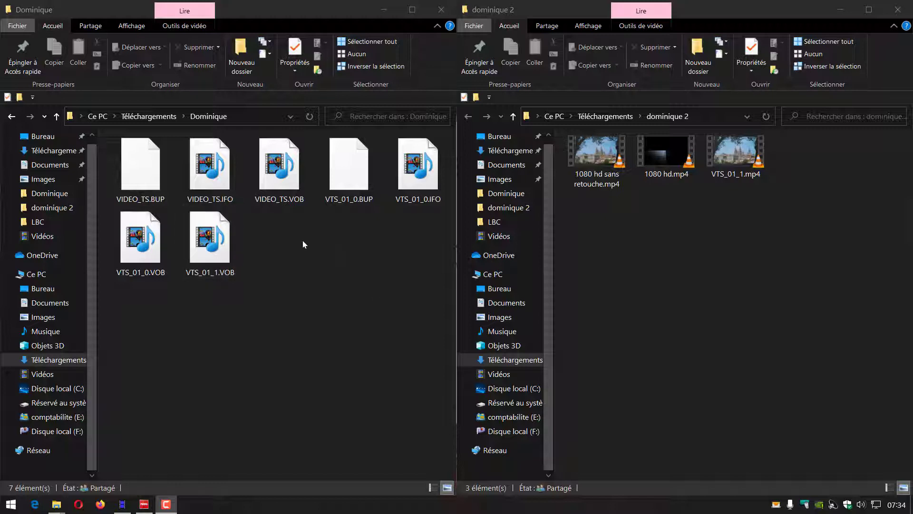
Step: Open VTS_01_1.VOB from the Dominique folder with VLC media player and pause its playback
double_click(215, 240)
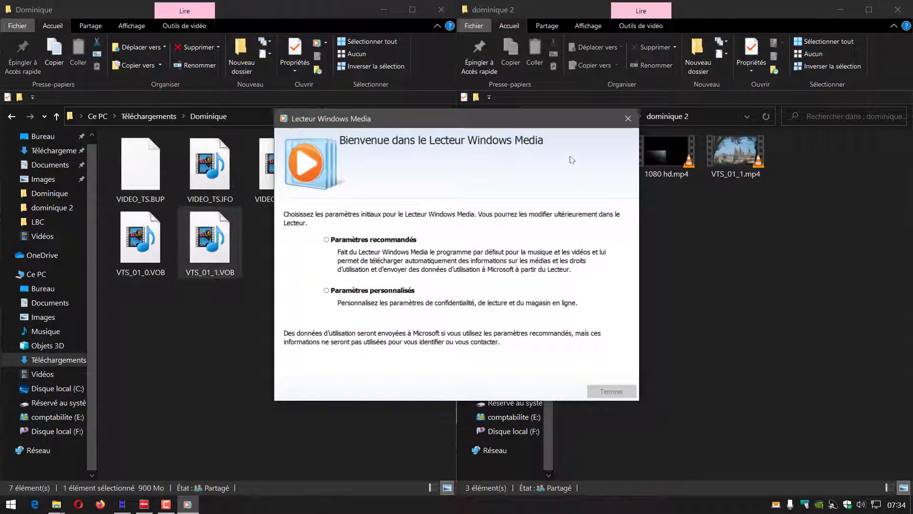
click(628, 119)
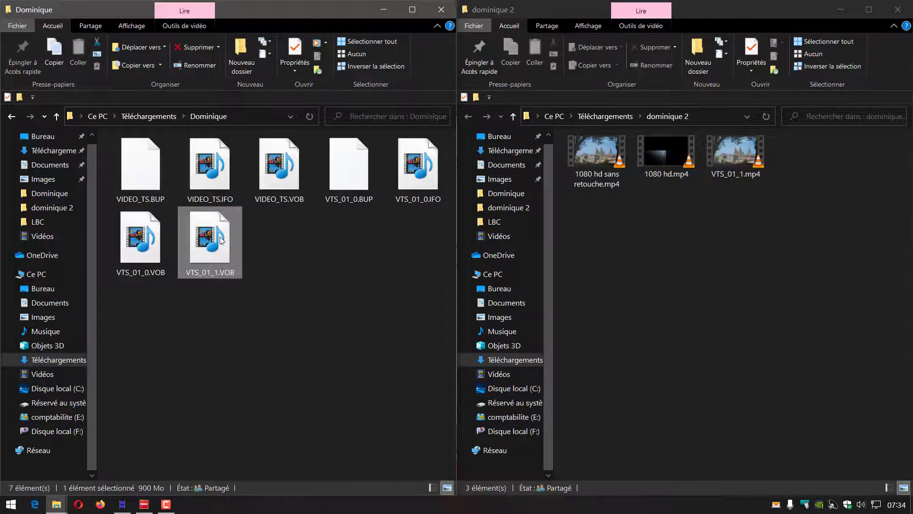
right_click(221, 240)
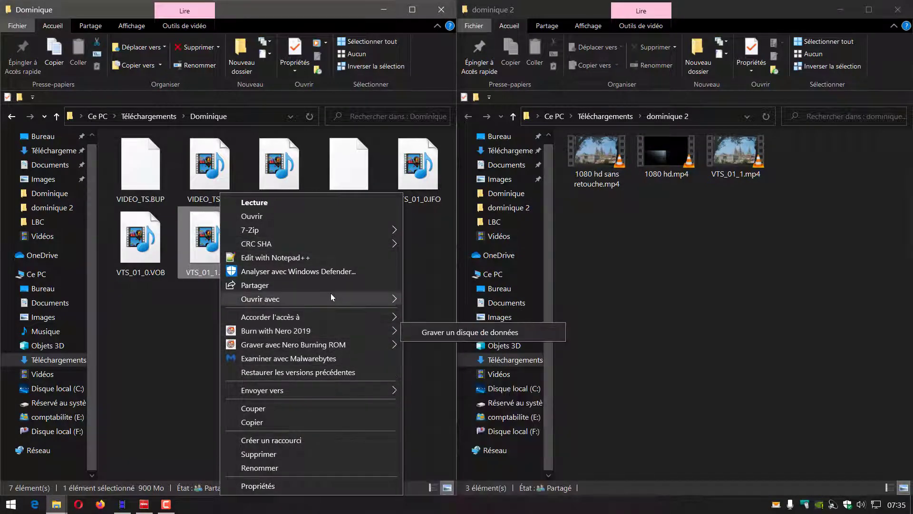
mouse_move(330, 295)
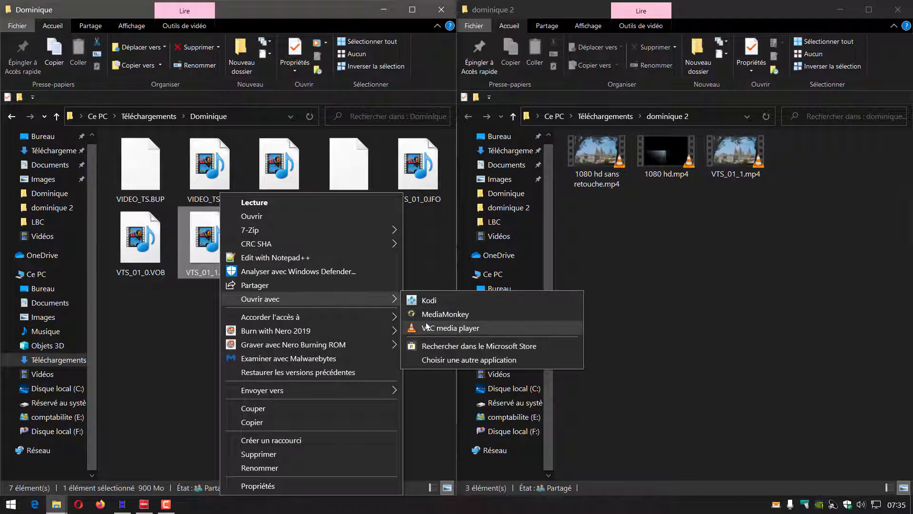
click(427, 325)
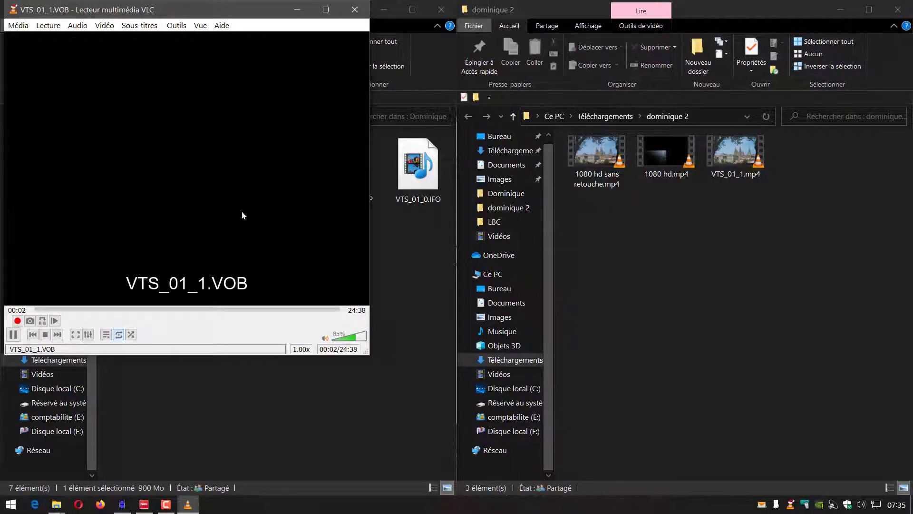
click(14, 335)
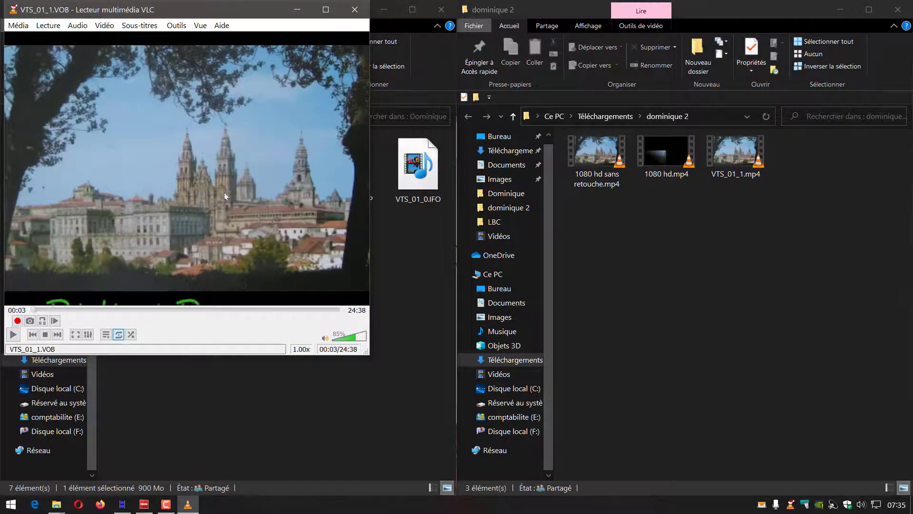
Step: Examine the paused VTS_01_1.VOB picture in full screen, then close the player
drag(218, 10, 410, 58)
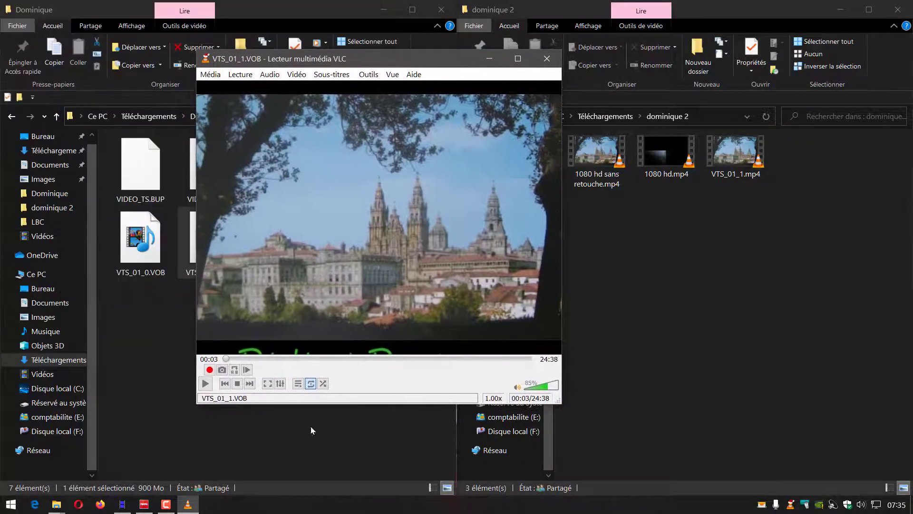
click(266, 383)
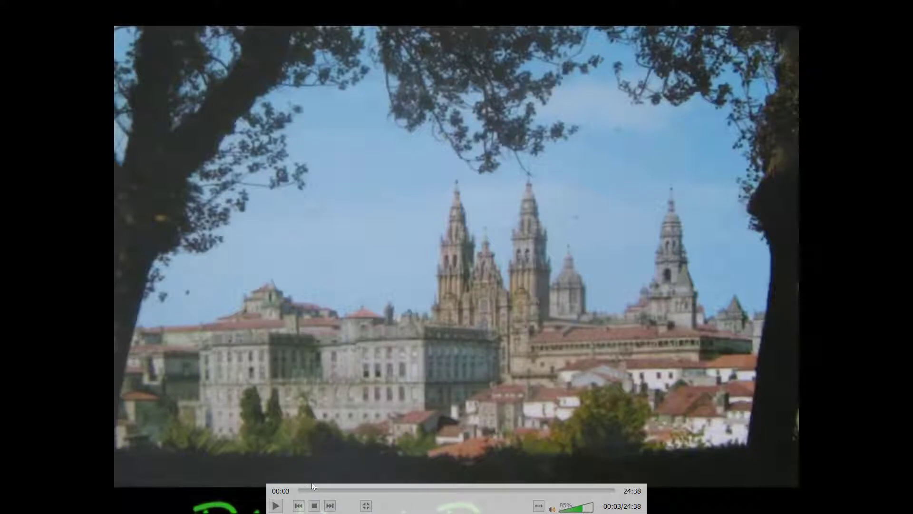
click(365, 506)
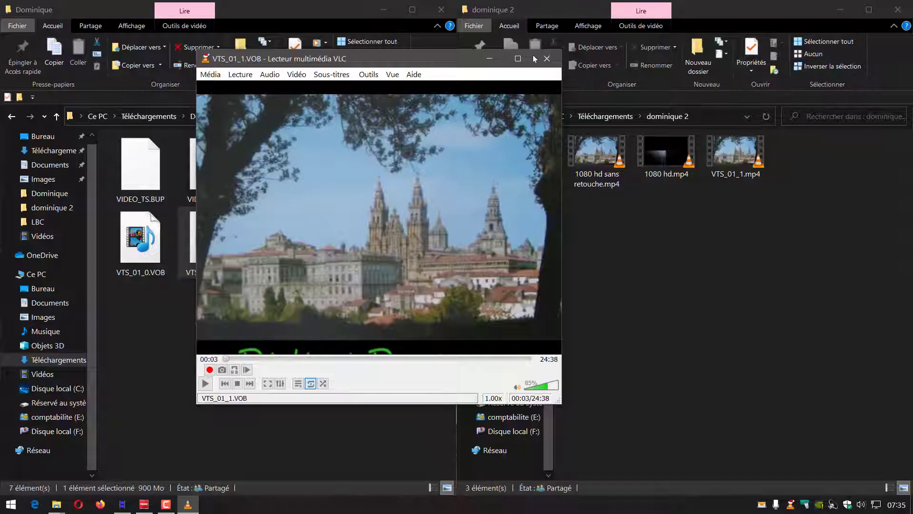
click(546, 57)
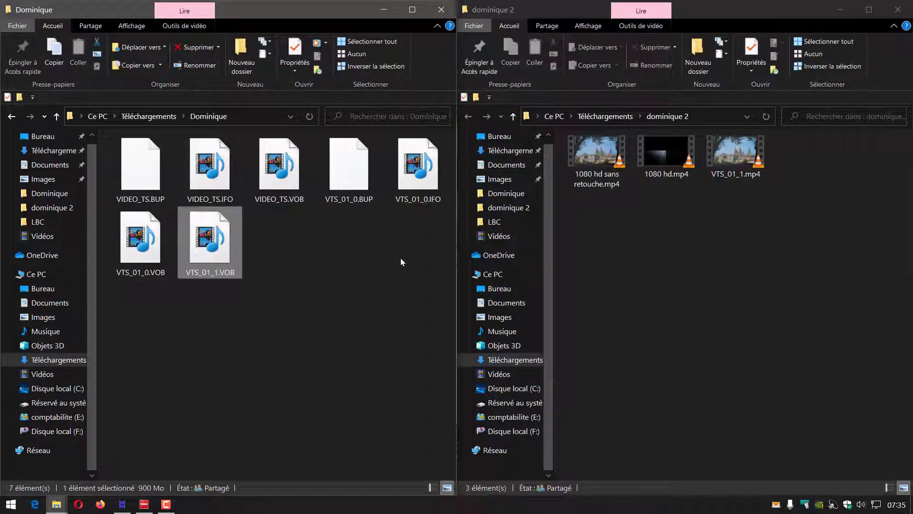
Step: Play 1080 hd.mp4 from the dominique 2 folder and pause it on the opening title
click(667, 155)
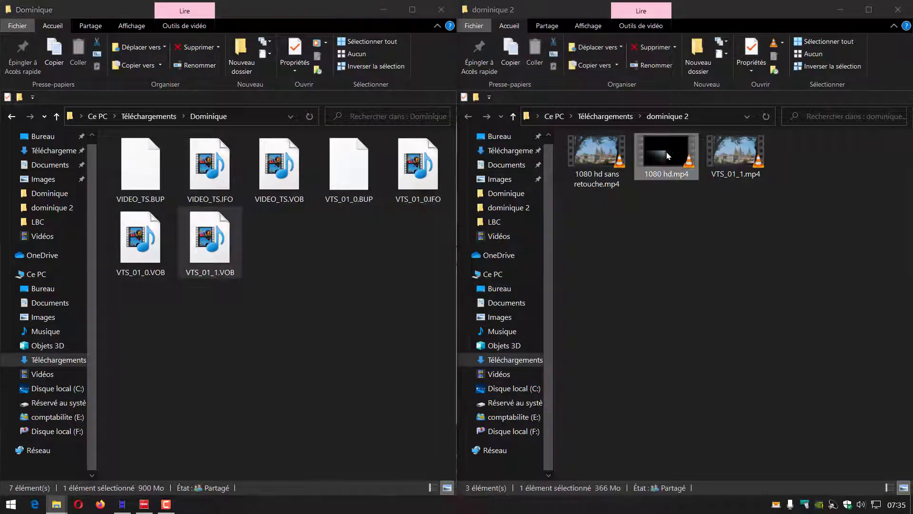
double_click(666, 152)
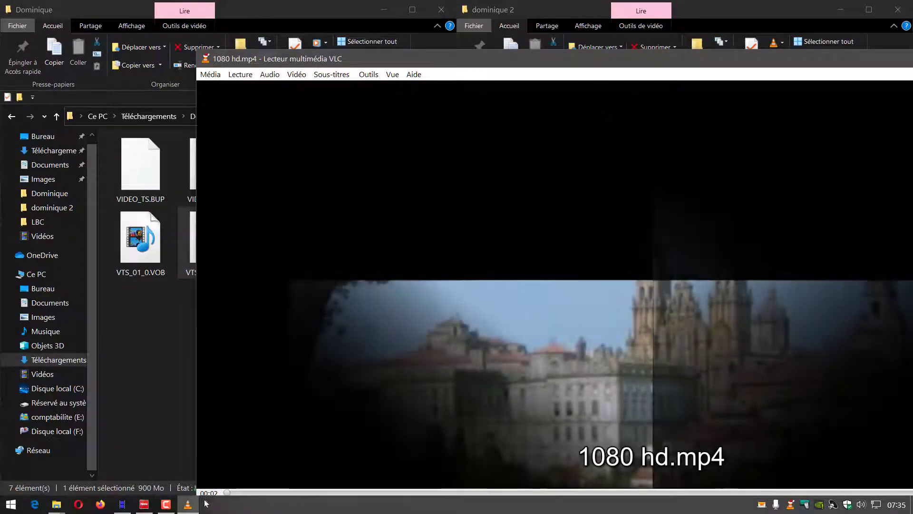
drag(472, 62, 373, 13)
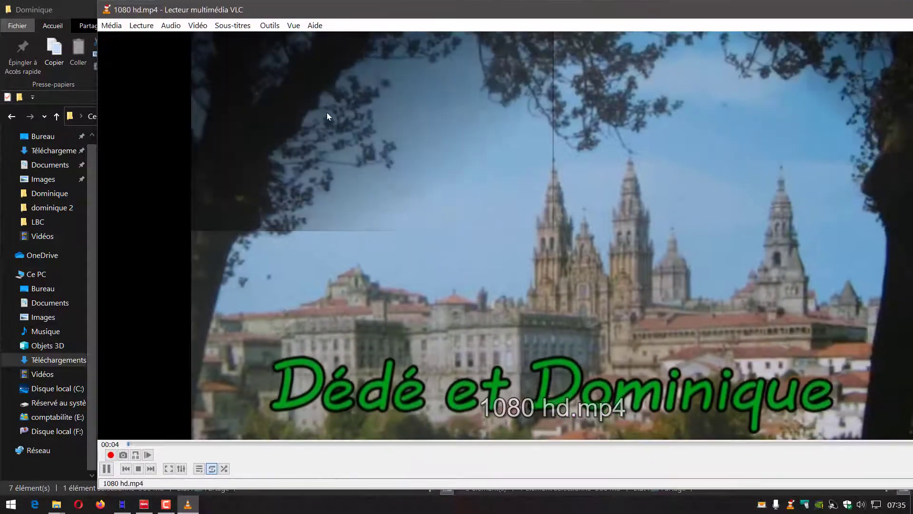
click(107, 468)
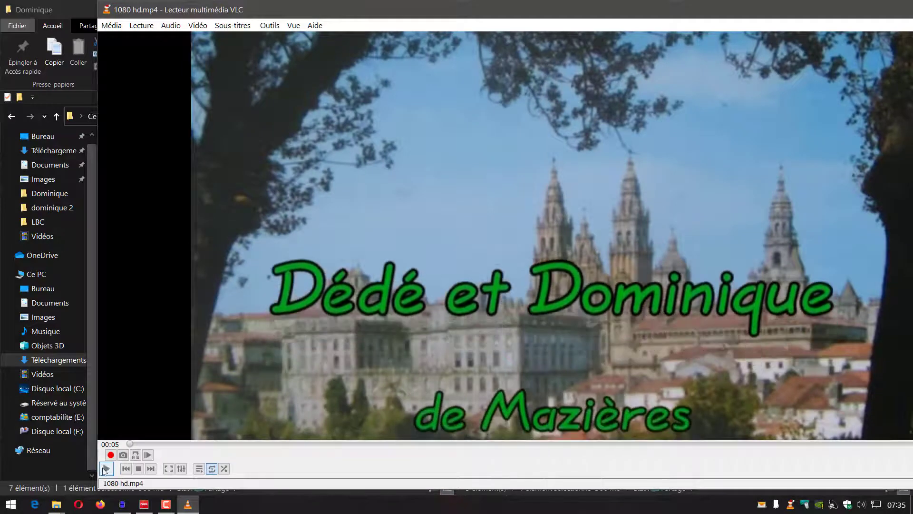
Step: Examine the paused 1080 hd.mp4 picture in full screen, then close the player
click(169, 469)
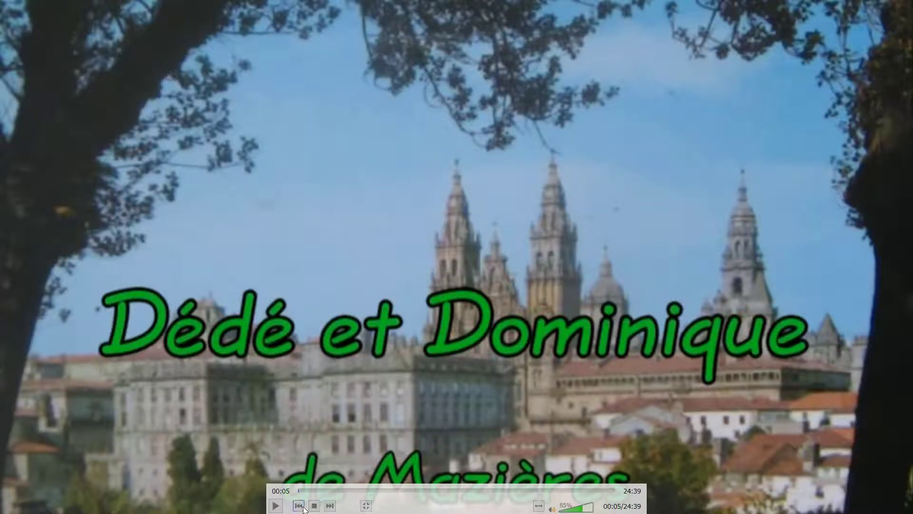
click(366, 506)
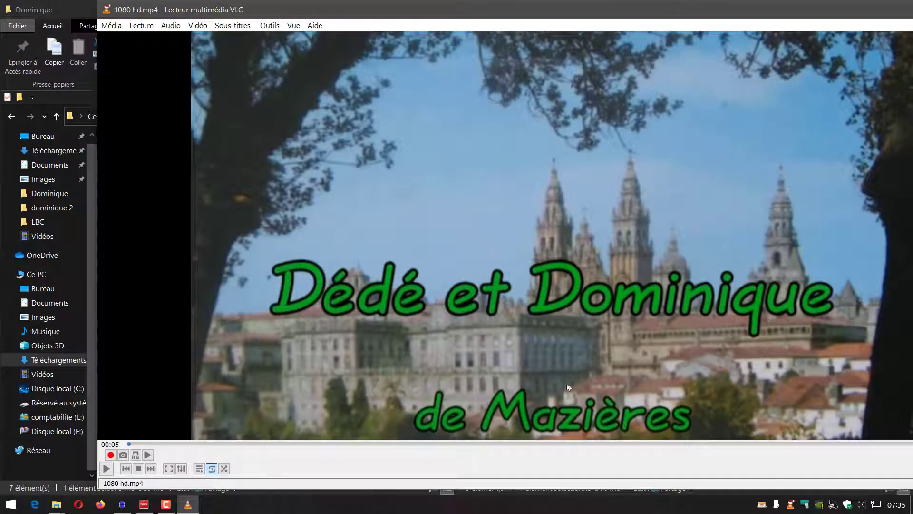
drag(832, 16, 723, 43)
click(887, 37)
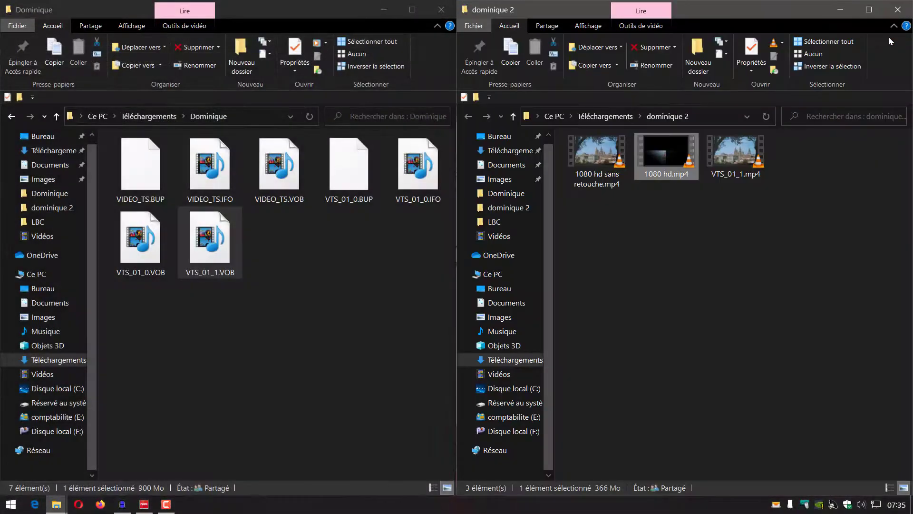
click(355, 305)
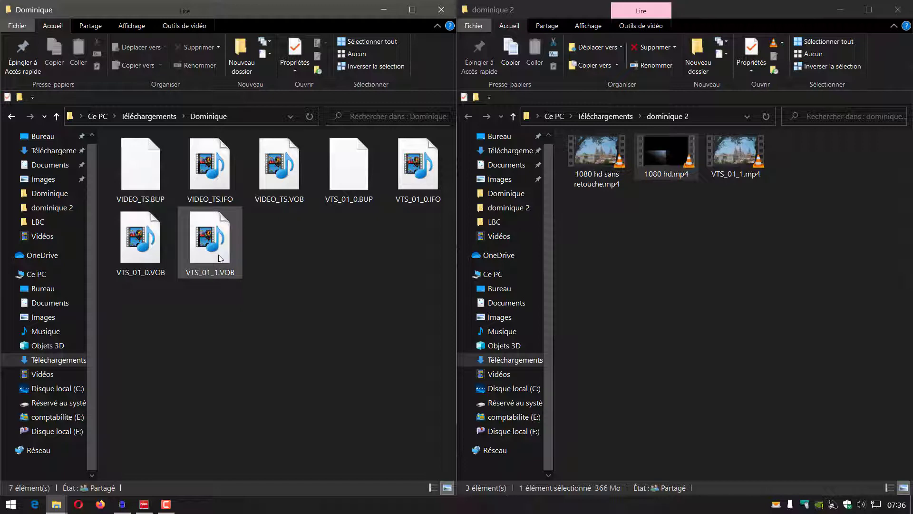
mouse_move(221, 258)
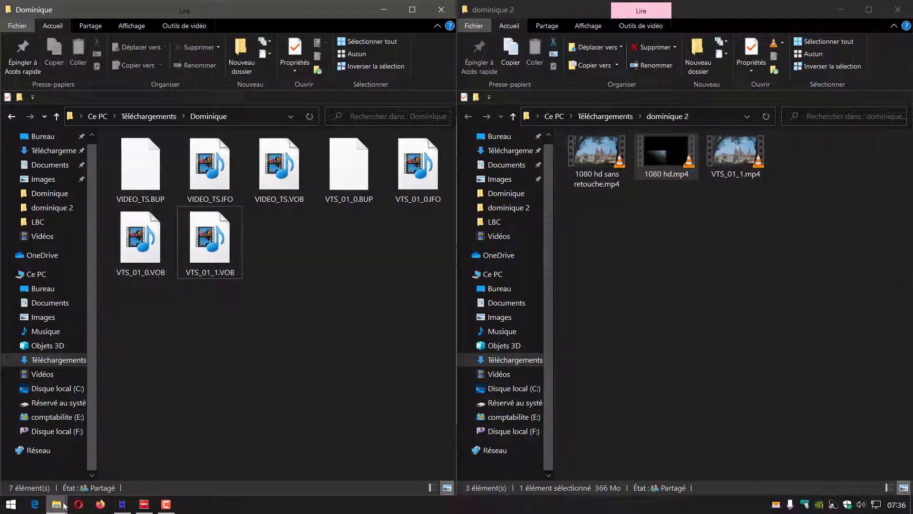
mouse_move(125, 508)
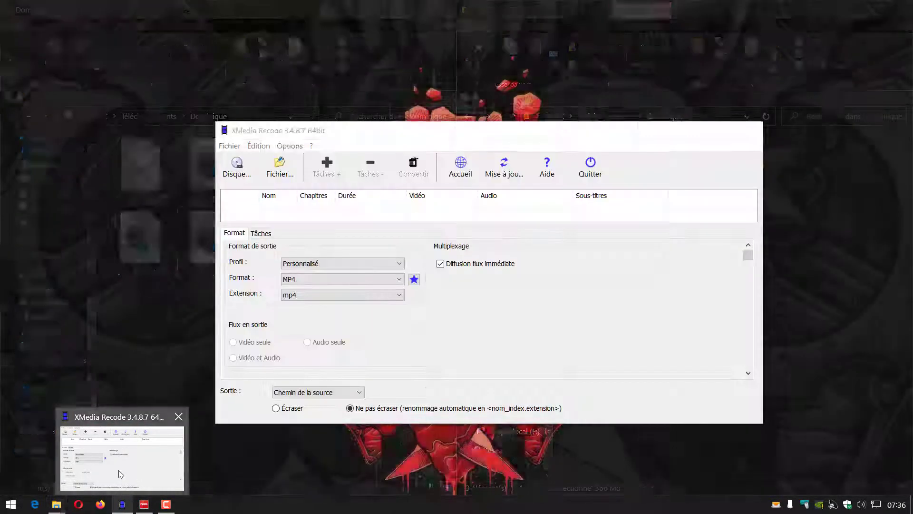
Step: Switch to XMedia Recode and load the Dominique folder from Téléchargements as the source
click(121, 478)
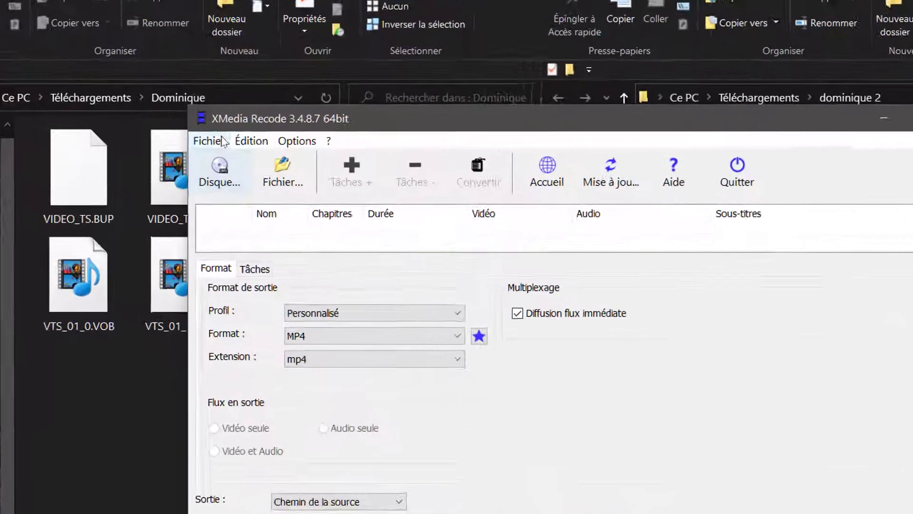
click(229, 145)
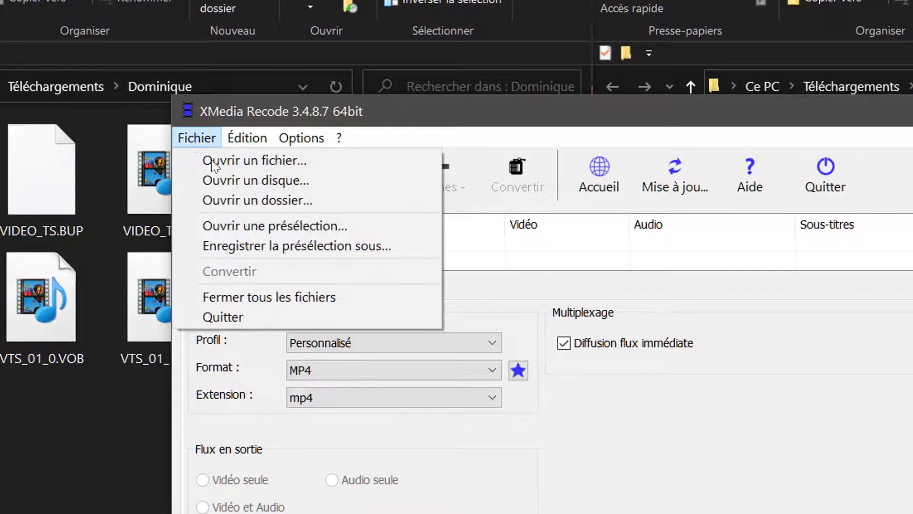
click(256, 200)
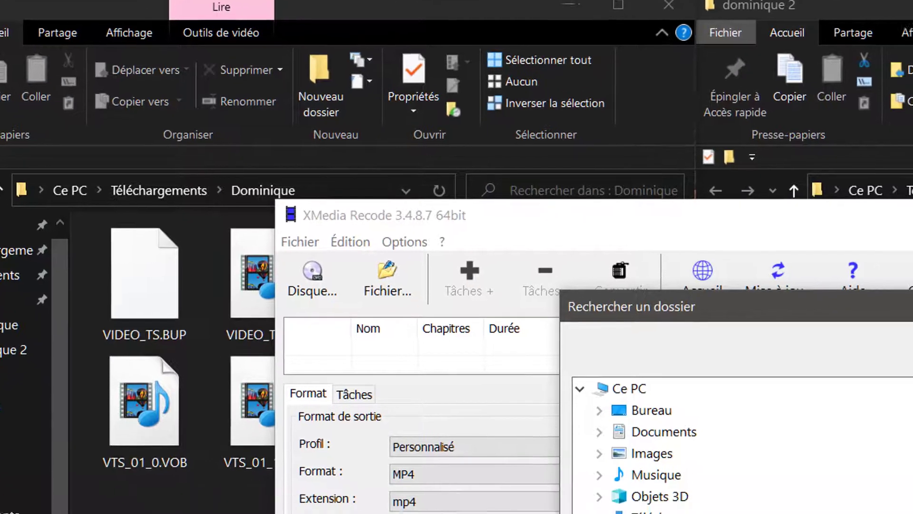
click(742, 381)
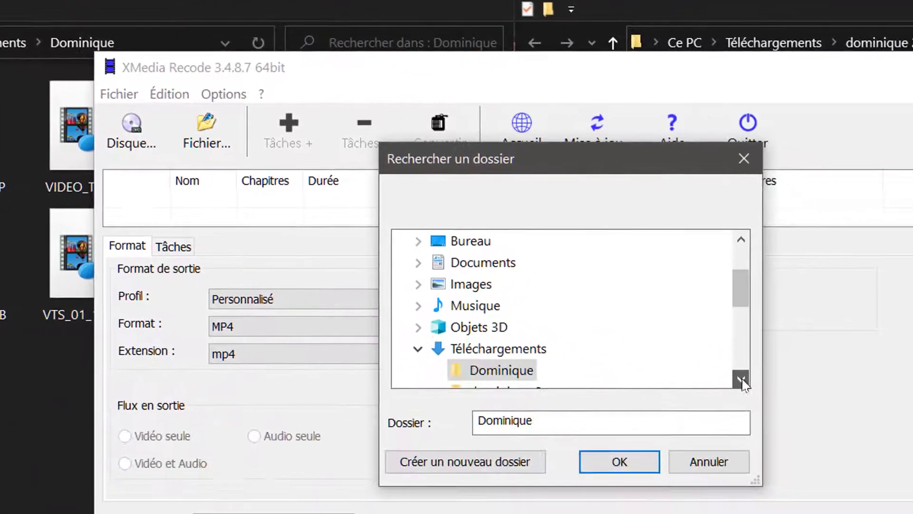
click(716, 358)
click(716, 358)
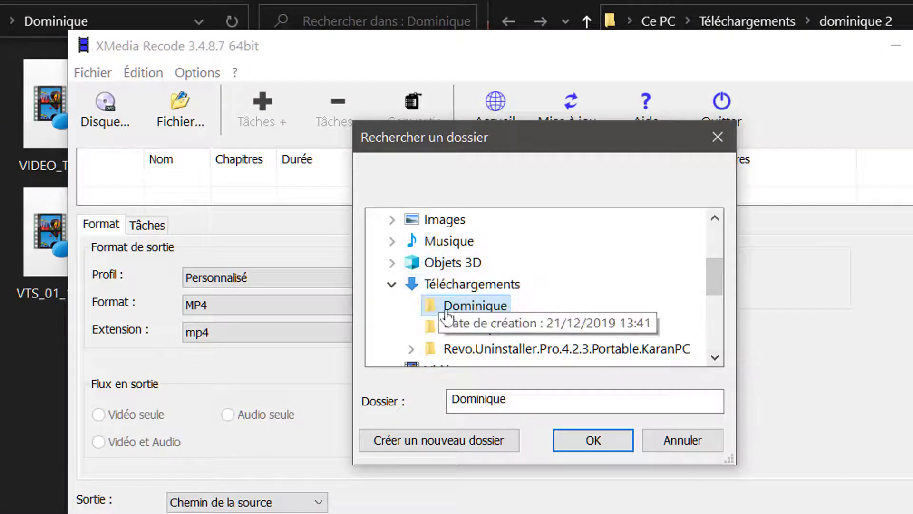
click(593, 441)
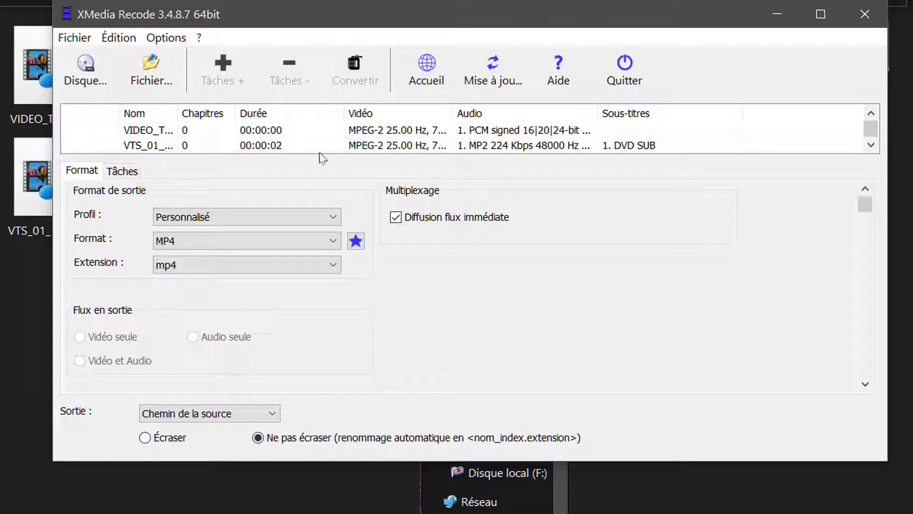
Step: Review the loaded source files and the available output formats, keeping MP4 as the format
scroll(630, 138, down, 1)
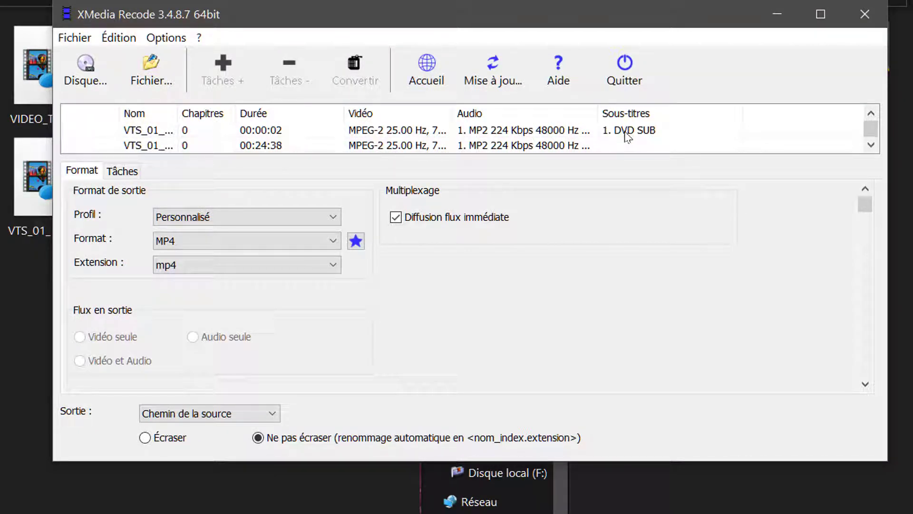
scroll(511, 134, up, 1)
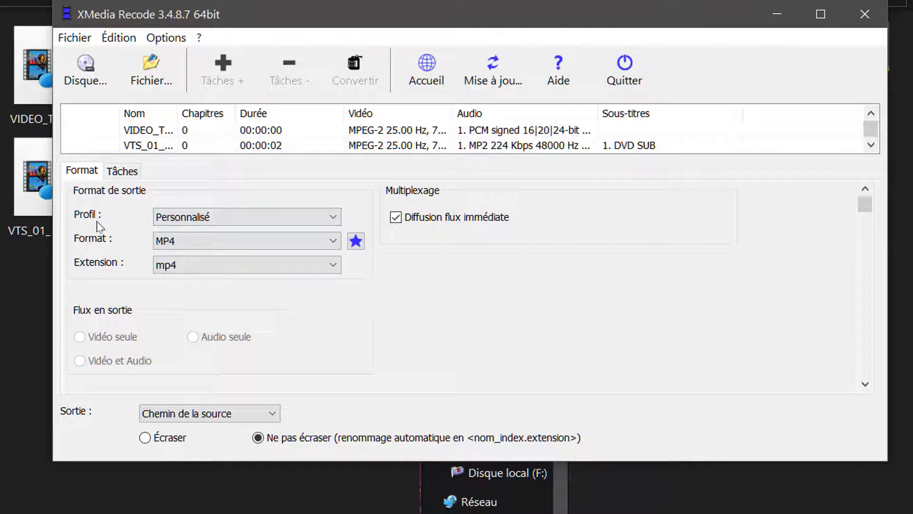
click(335, 244)
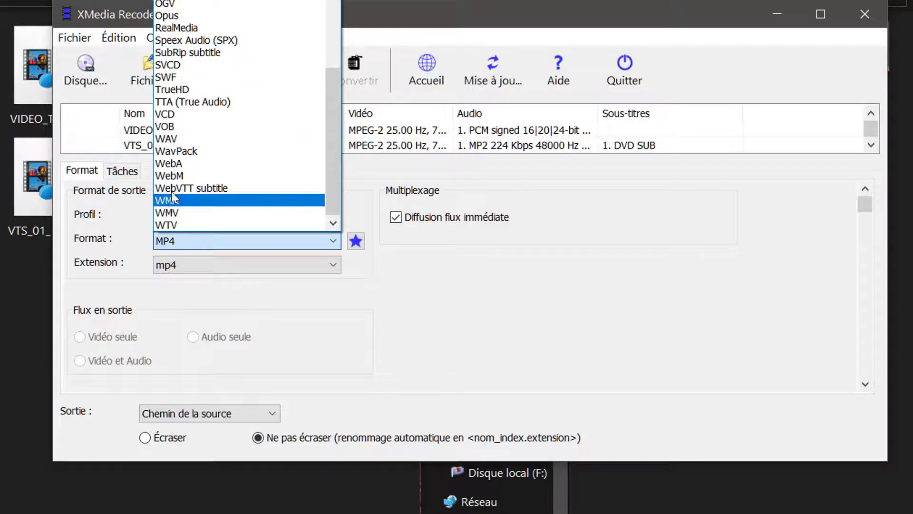
scroll(221, 143, up, 3)
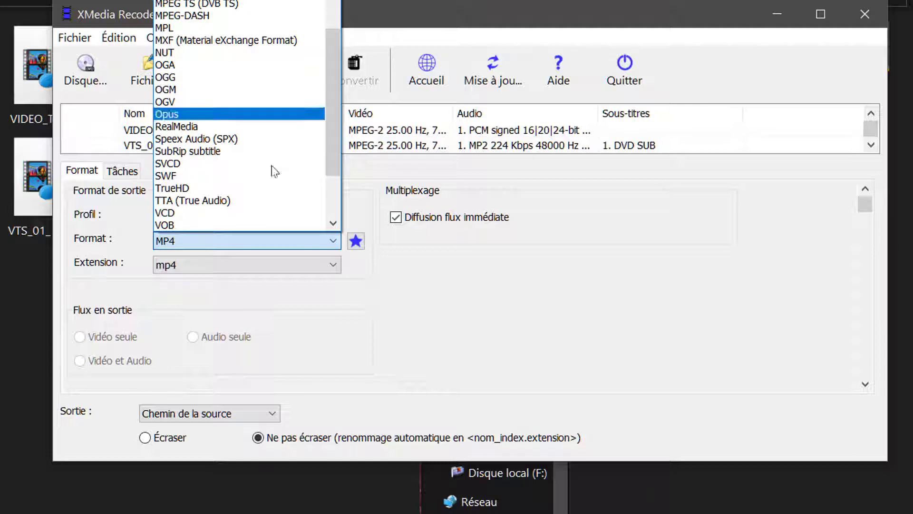
click(482, 295)
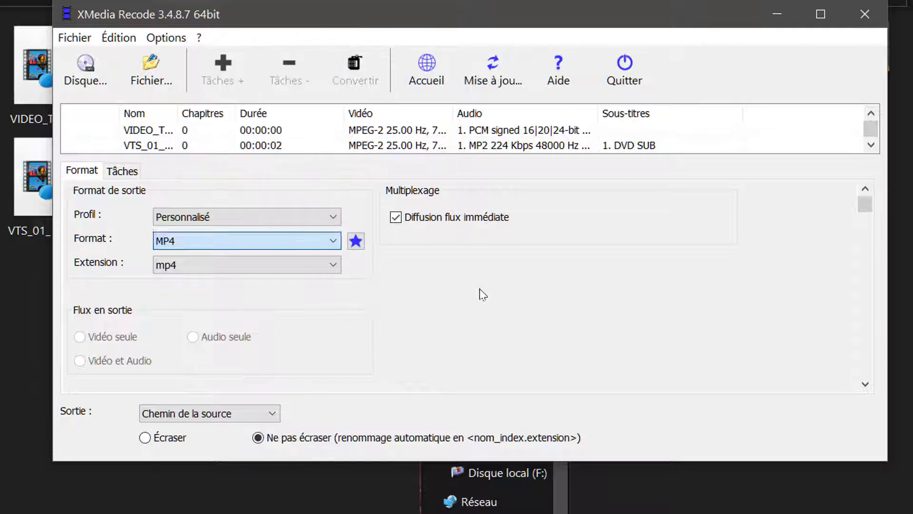
click(234, 269)
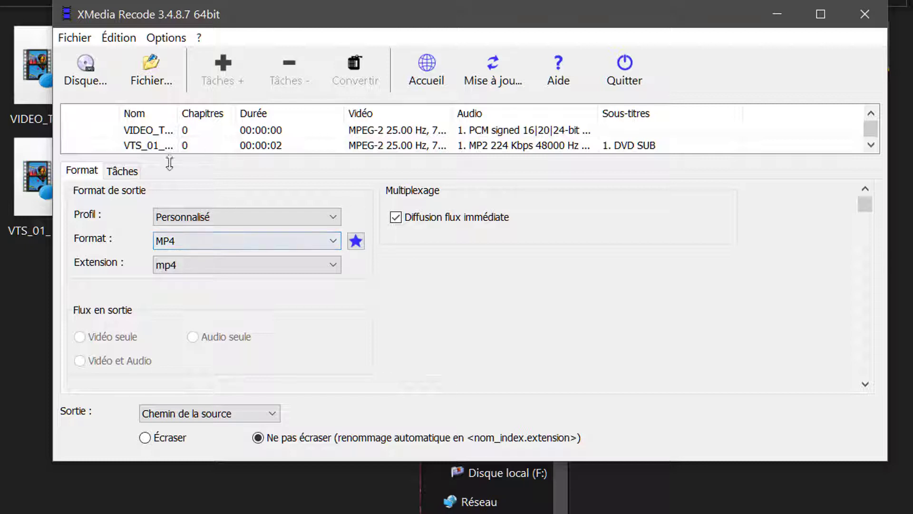
Step: Select the VTS_01 video with a duration of 00:24:38 among the loaded source files
click(169, 132)
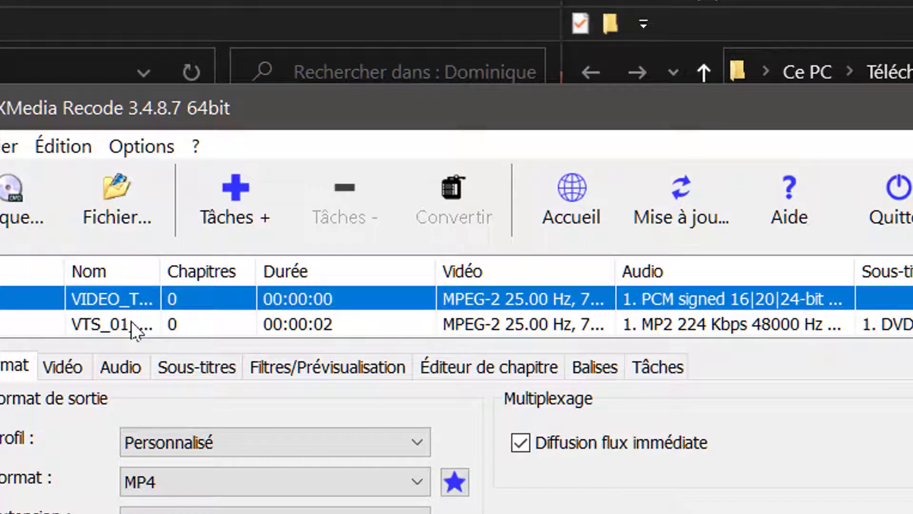
click(131, 318)
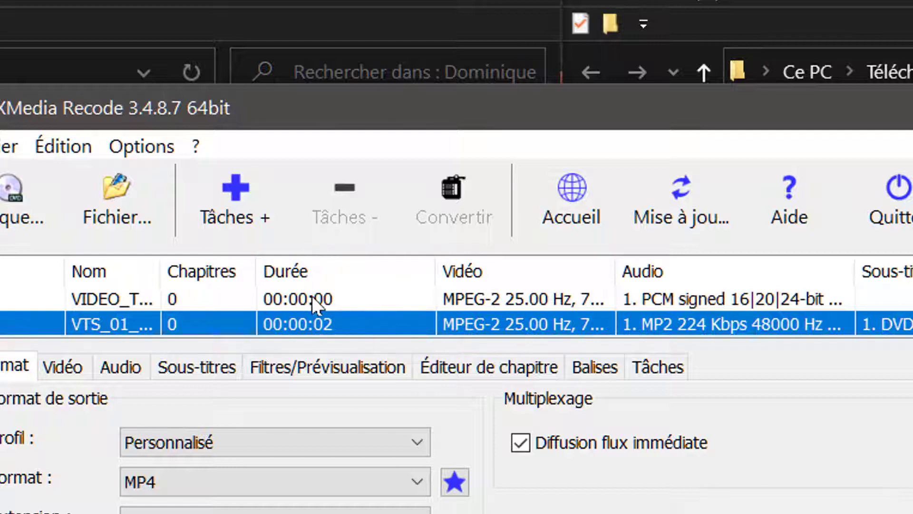
scroll(312, 295, down, 1)
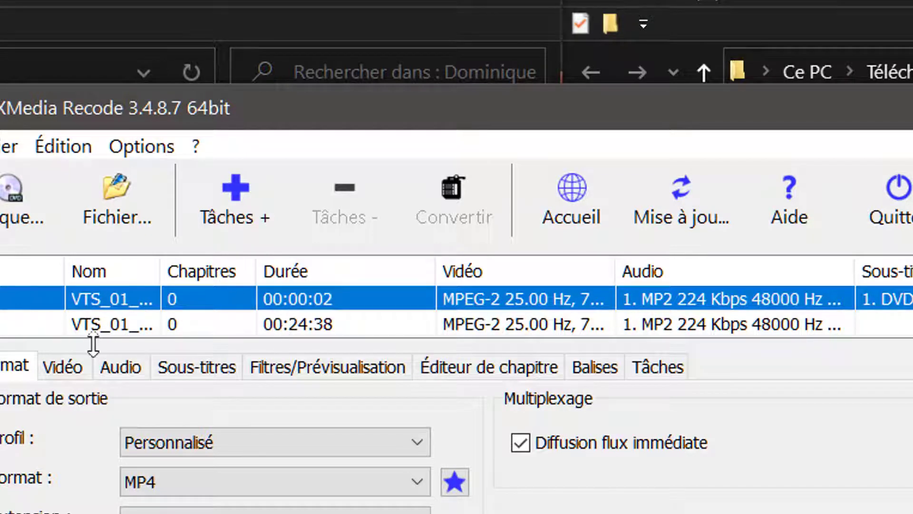
click(250, 318)
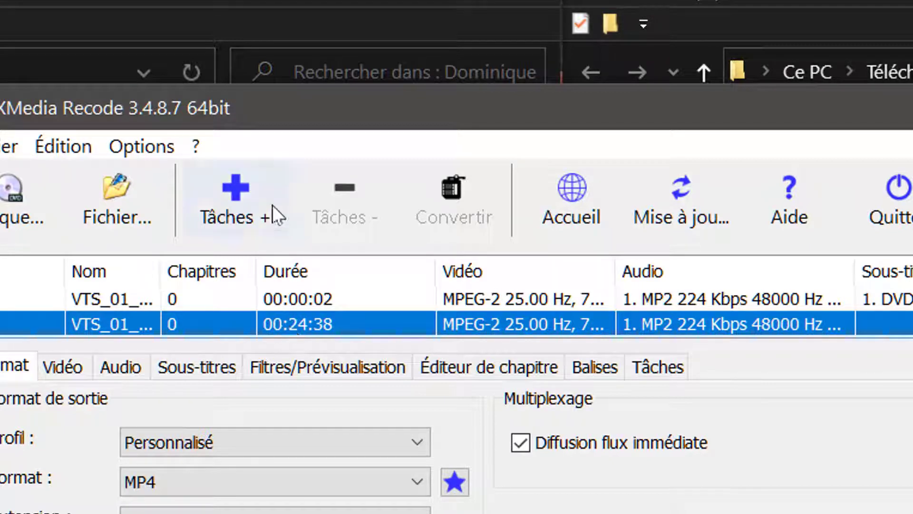
Step: Add the selected video to the conversion tasks, start converting it and cancel the operation partway
click(244, 196)
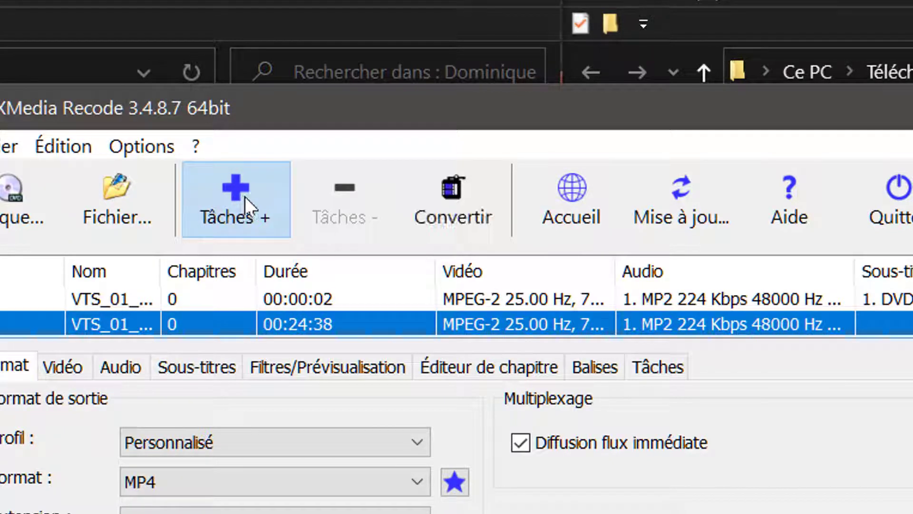
click(447, 186)
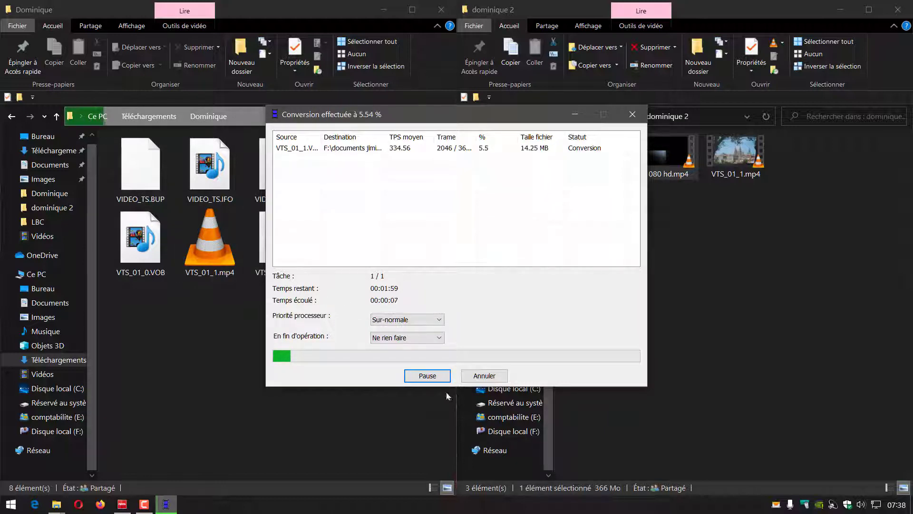
click(480, 378)
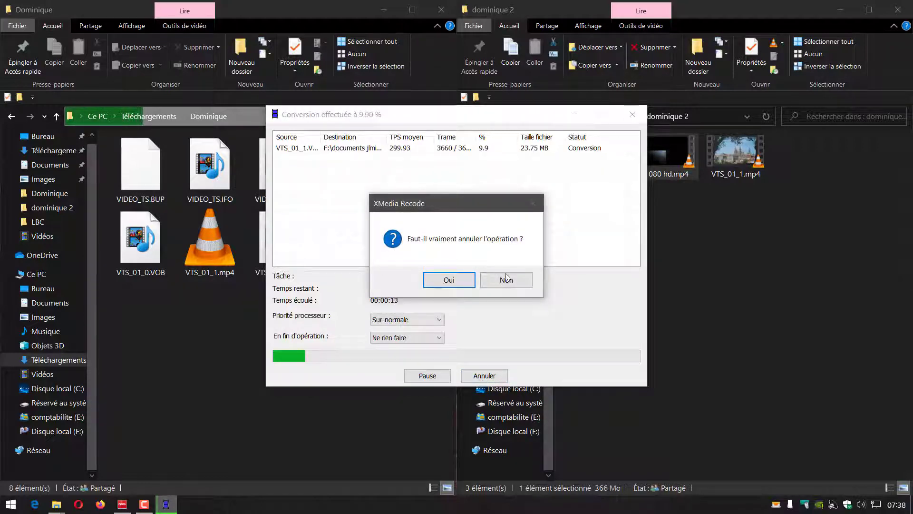
click(450, 279)
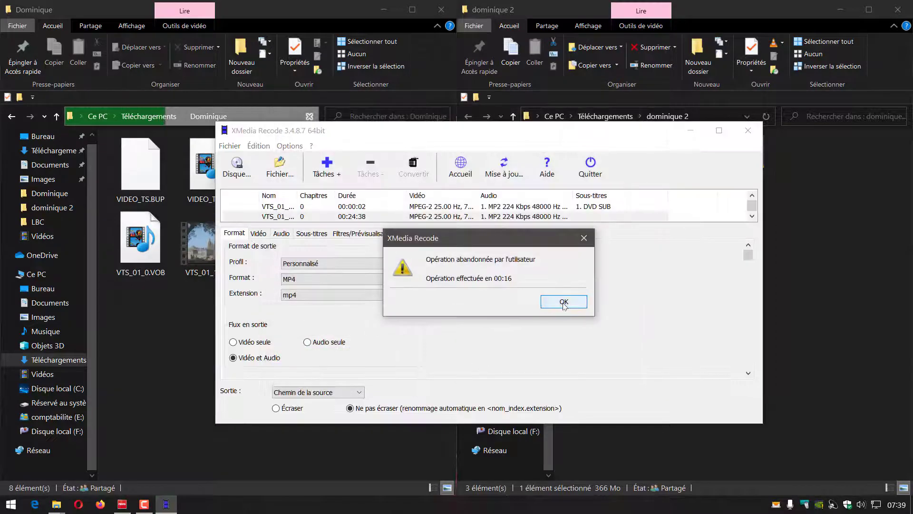
click(564, 305)
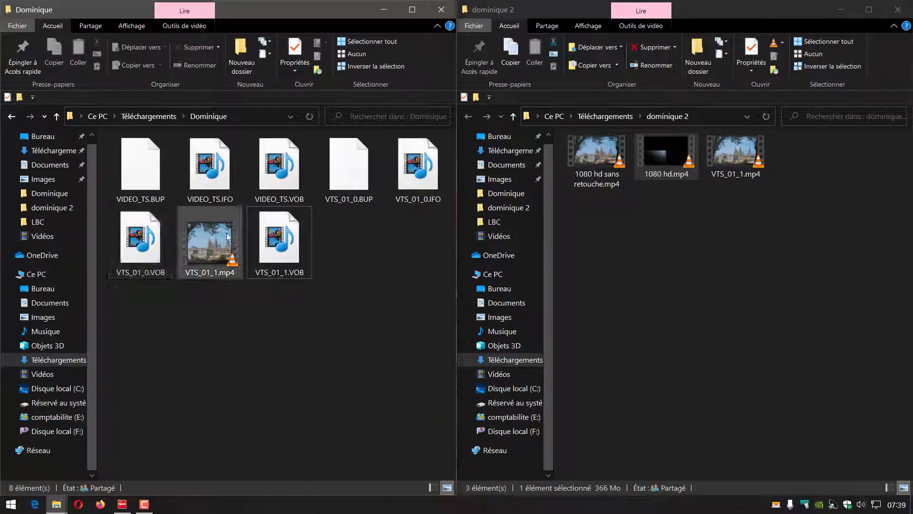
Step: Delete the partial VTS_01_1.mp4 from the Dominique folder after comparing it with the VTS_01_1.mp4 in dominique 2
mouse_move(278, 241)
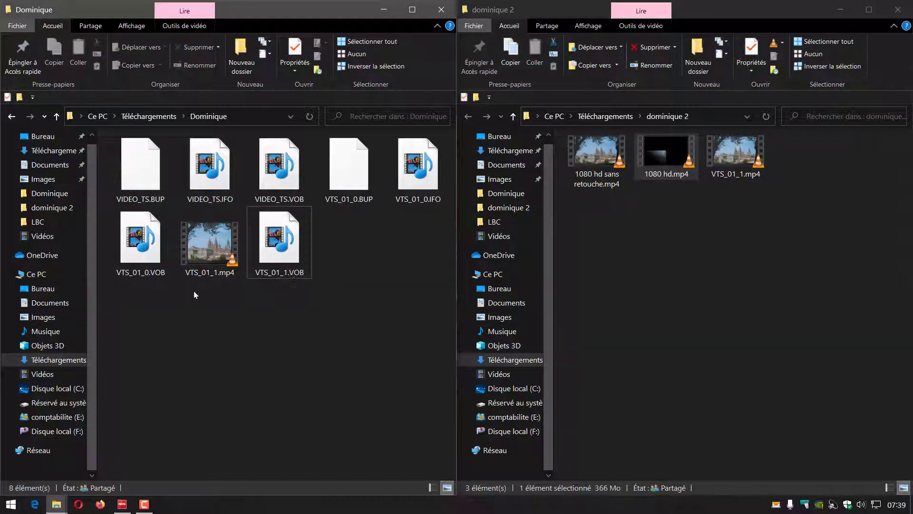
mouse_move(211, 278)
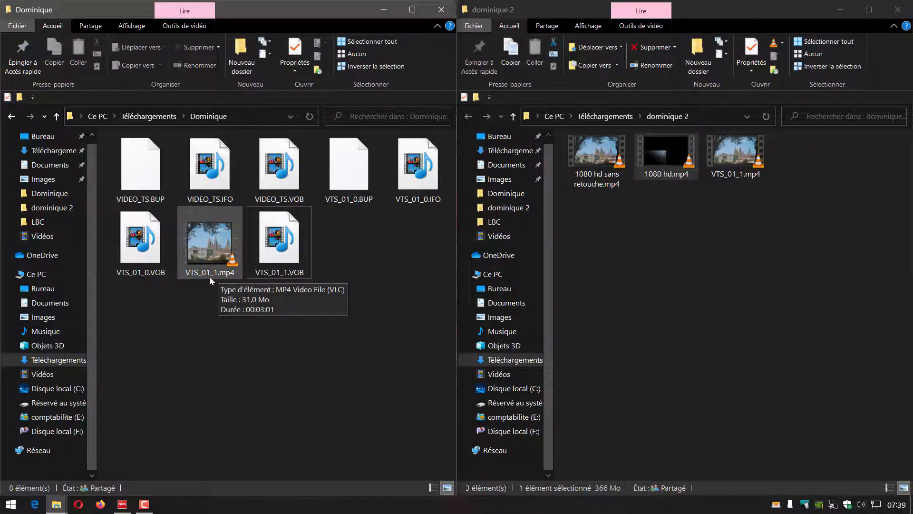
click(221, 244)
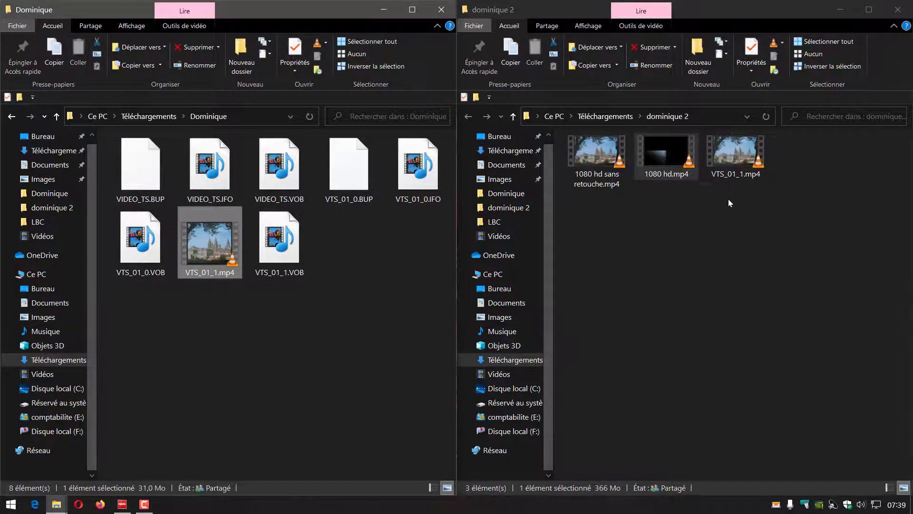
click(740, 147)
click(220, 236)
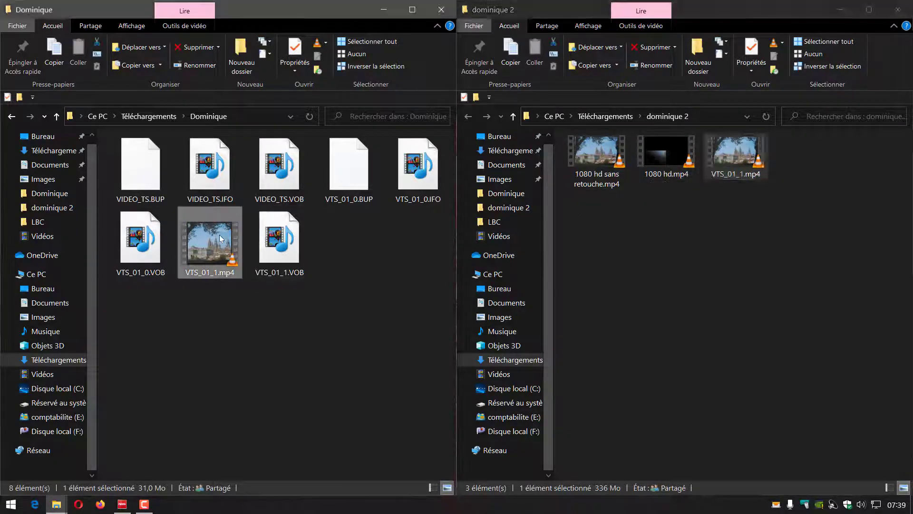
key(Delete)
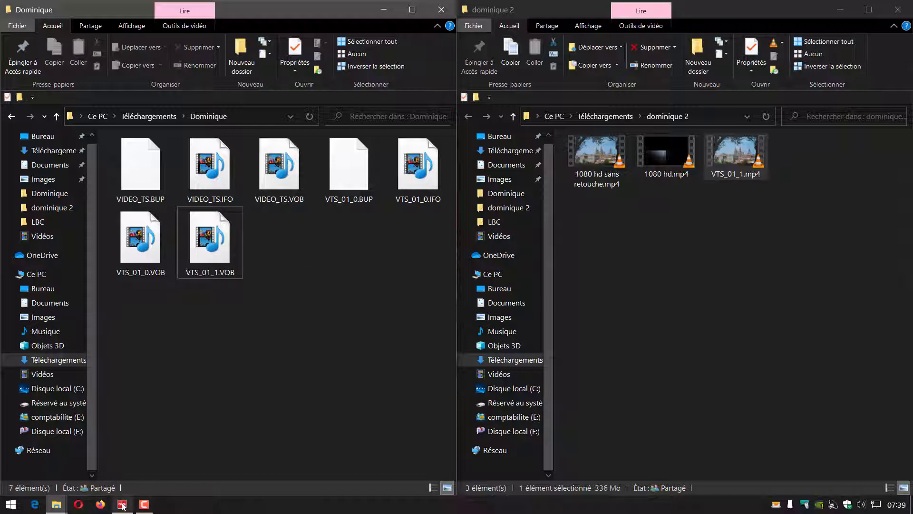
Step: Switch to the Nero launcher, start Nero Video and create a new advanced film project
mouse_move(123, 504)
click(127, 465)
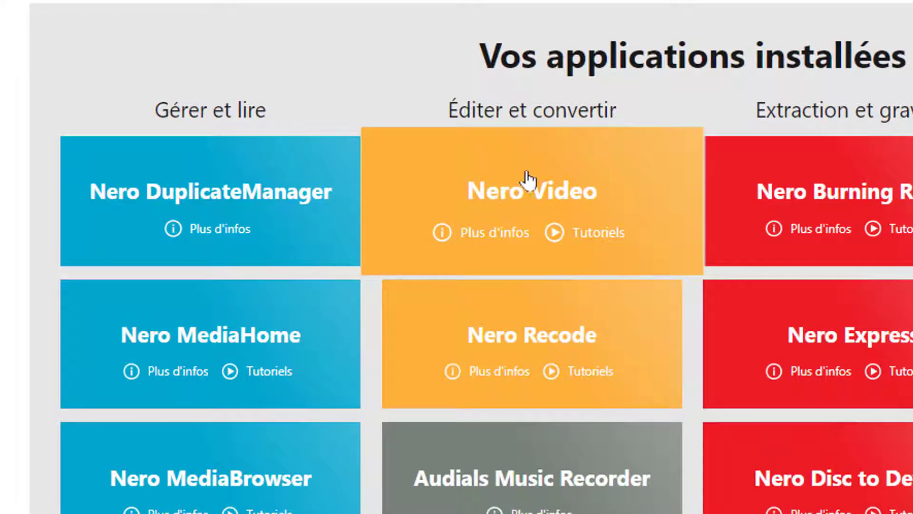
click(507, 181)
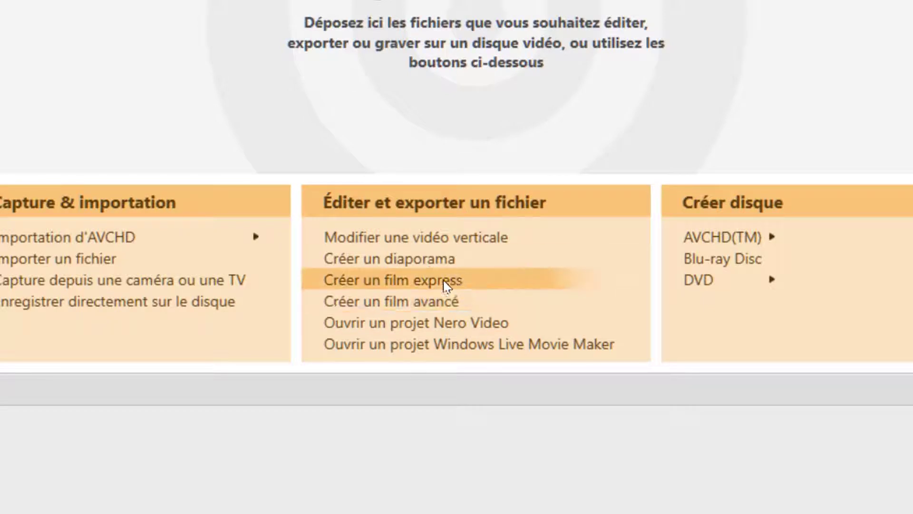
click(365, 307)
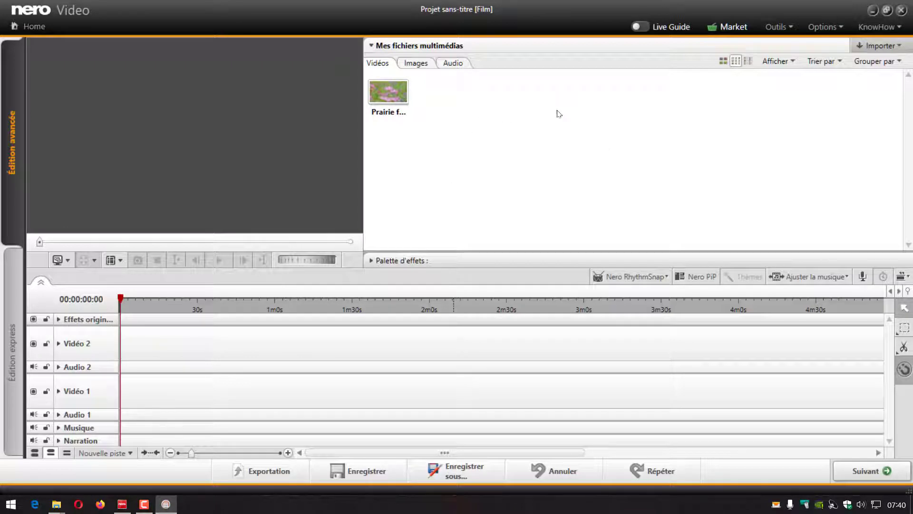
Step: Set the film's resolution to HDTV FULL HD 16:9 in the film options and accept the timeline recalculation
click(843, 26)
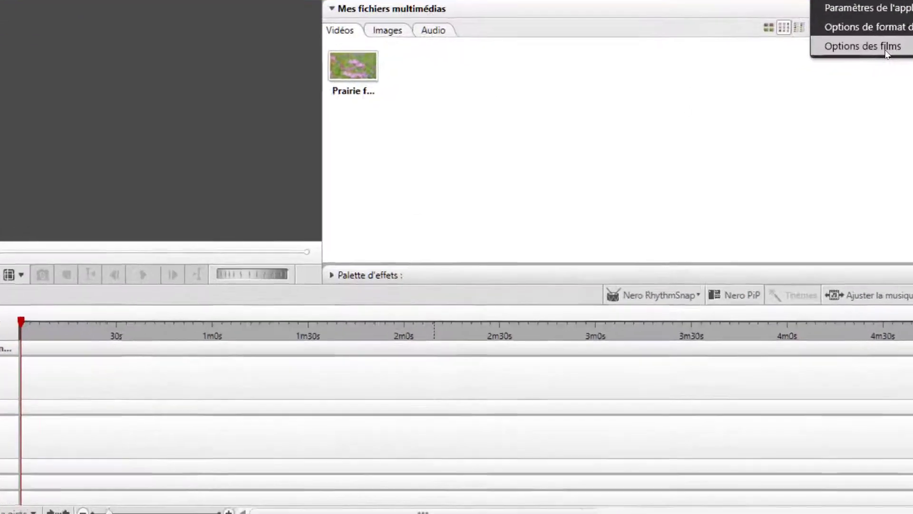
click(803, 76)
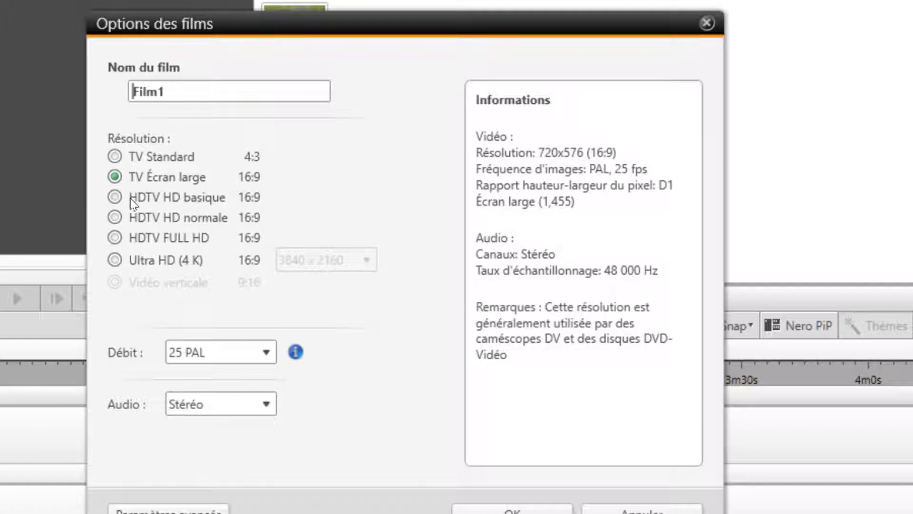
click(115, 198)
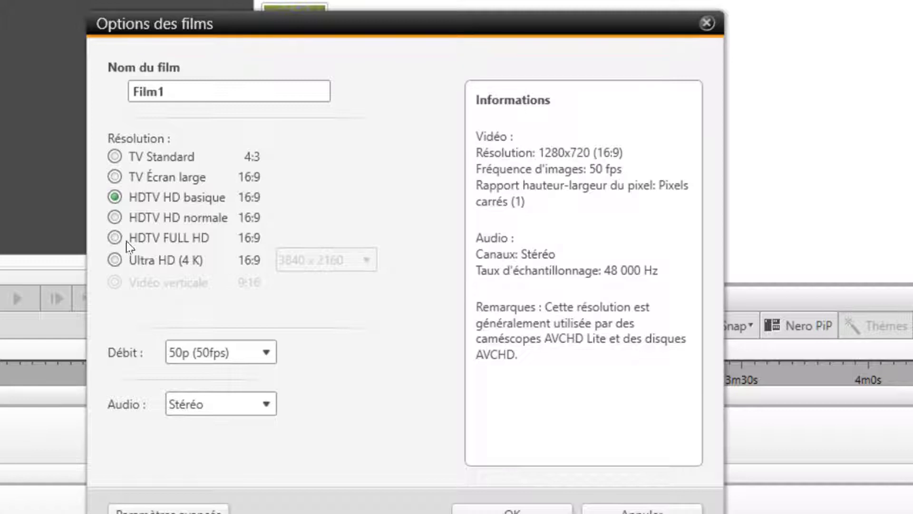
click(115, 218)
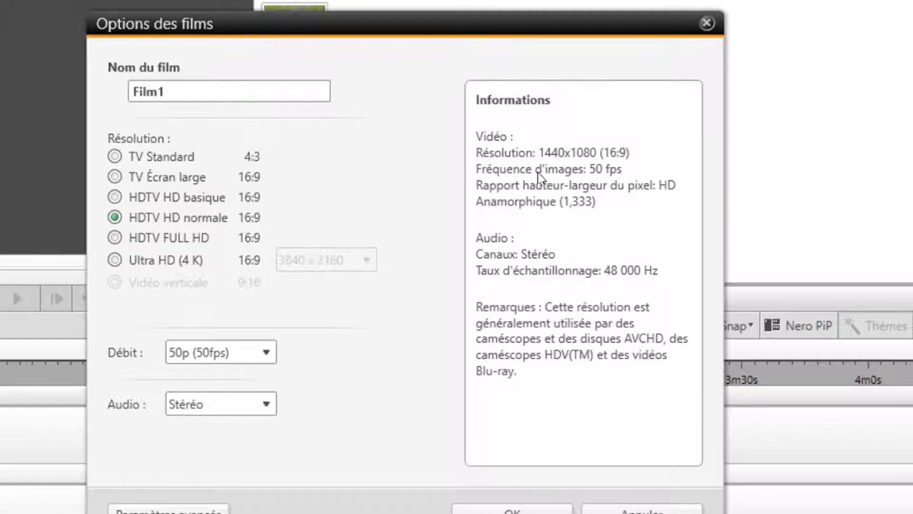
click(114, 238)
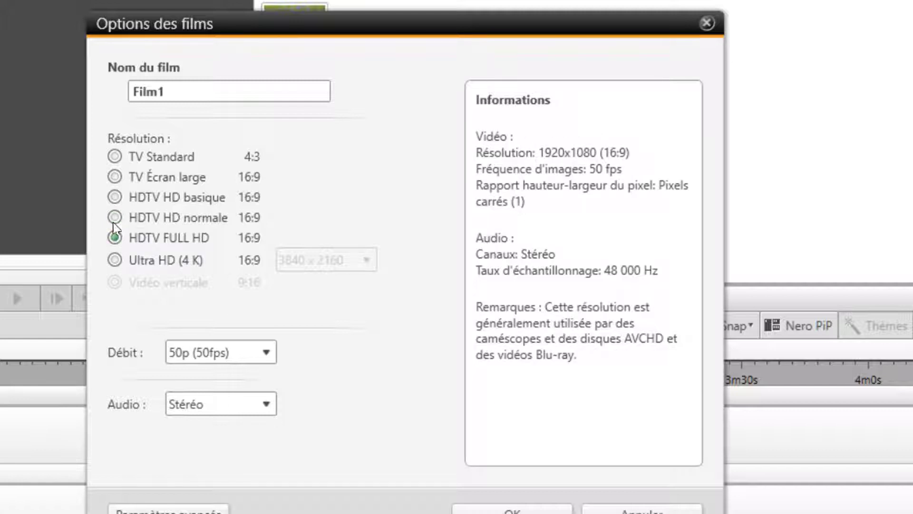
click(506, 509)
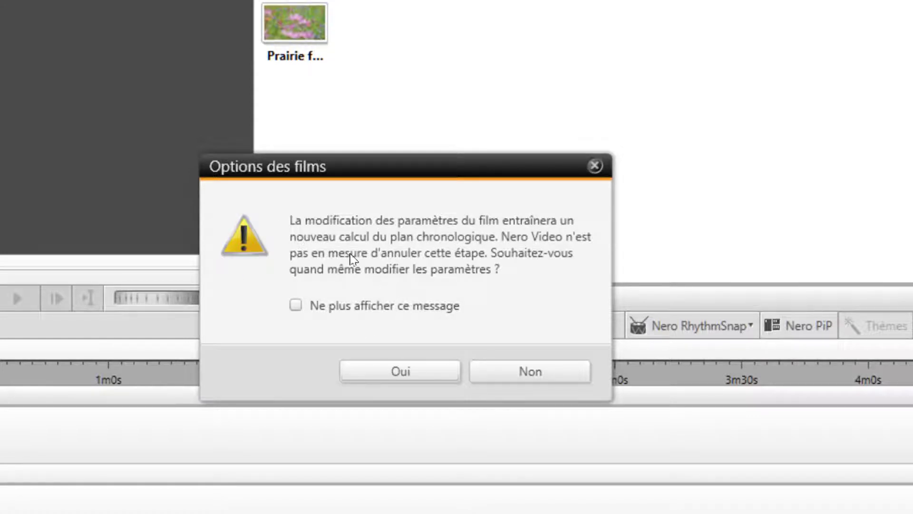
click(407, 378)
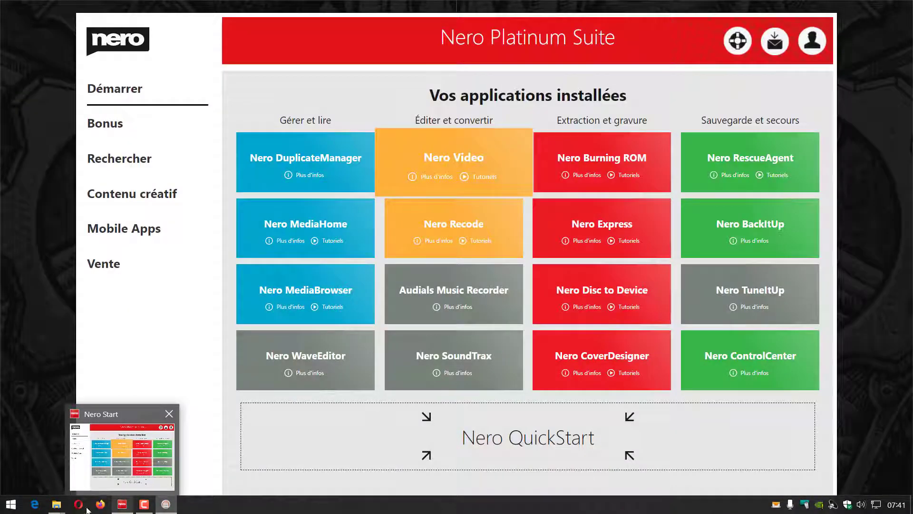
Step: Place VTS_01_1.mp4 from the dominique 2 folder at the start of the Vidéo 2 track
mouse_move(56, 504)
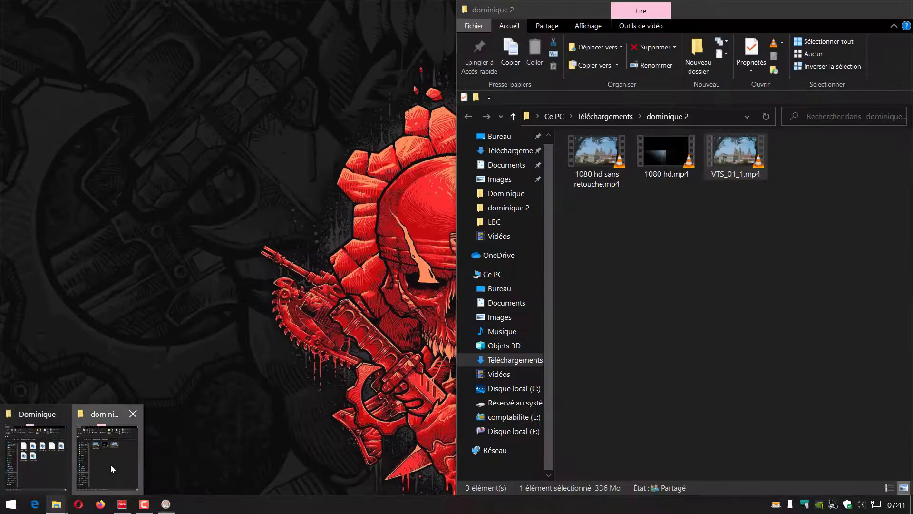
click(111, 465)
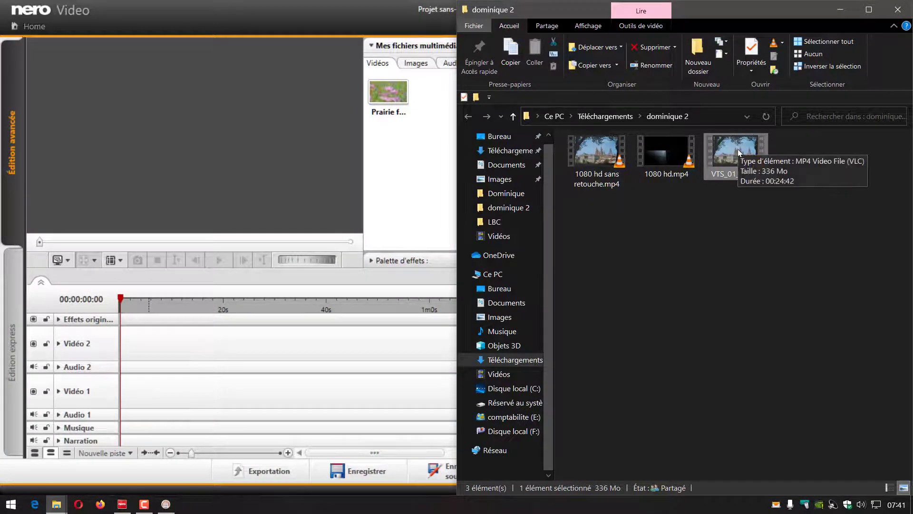
drag(738, 149, 167, 341)
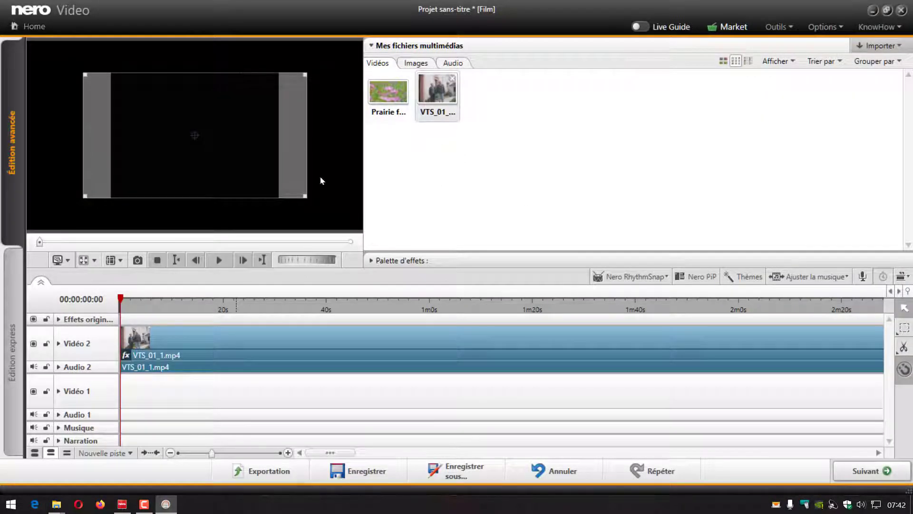
Step: Play the opening of the clip from about 2 seconds and pause on the cathedral view to check its framing
click(131, 312)
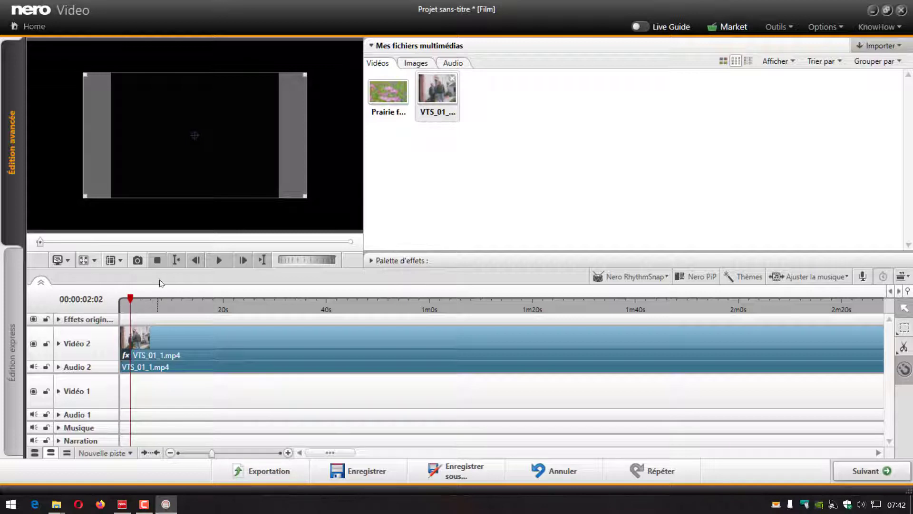
click(219, 260)
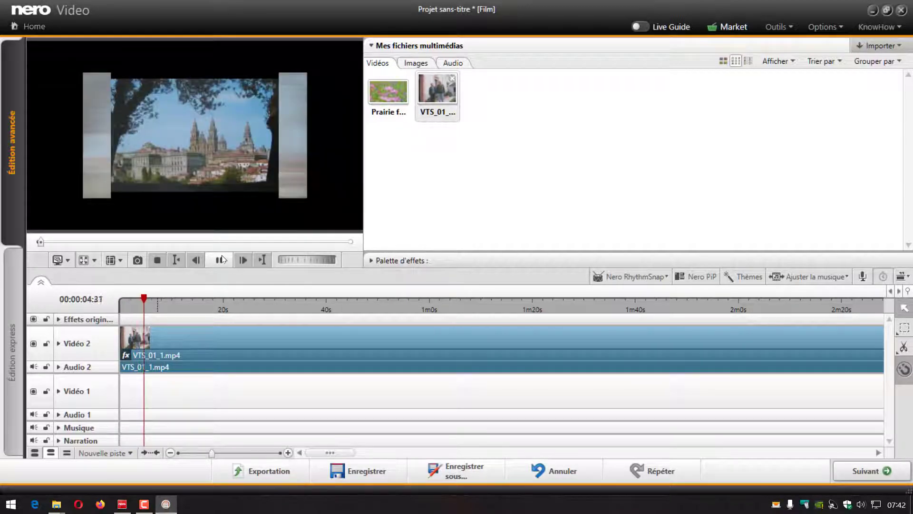
click(220, 260)
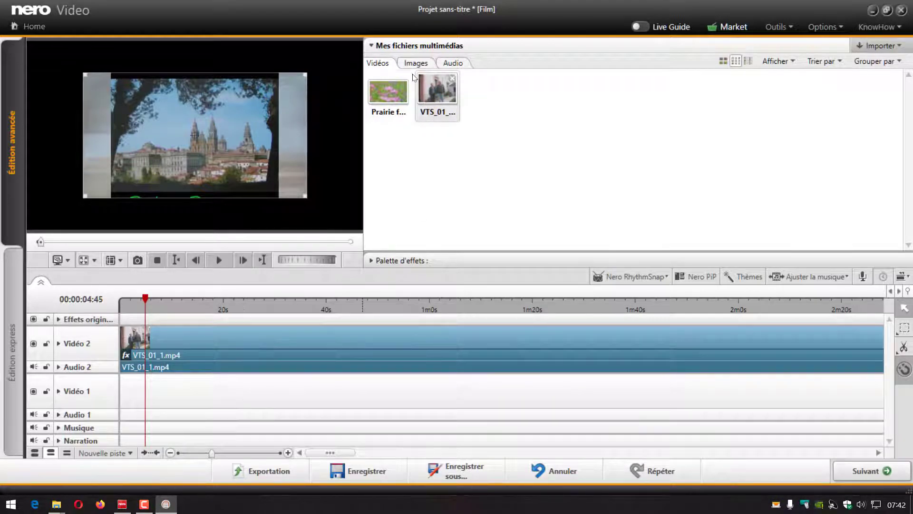
Step: Show the clip's effect properties and set its scale template to "Faire tenir sur l'écran"
click(389, 261)
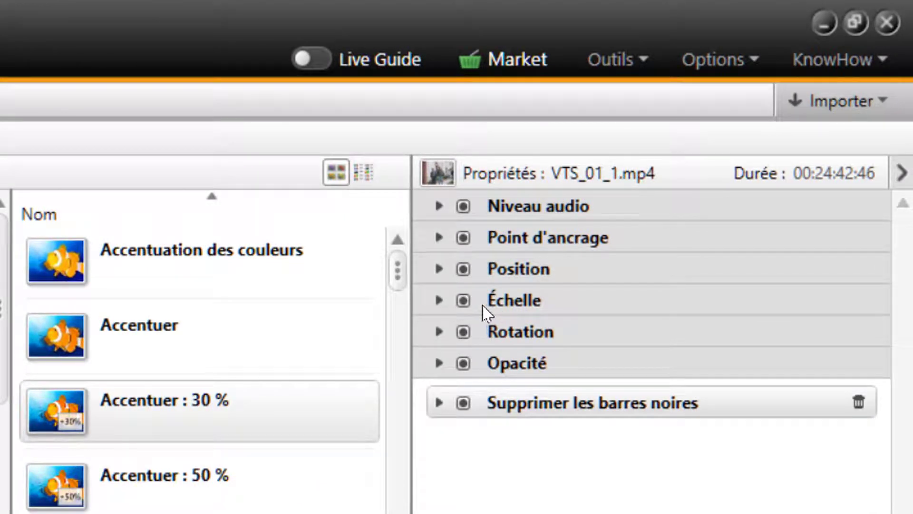
click(437, 302)
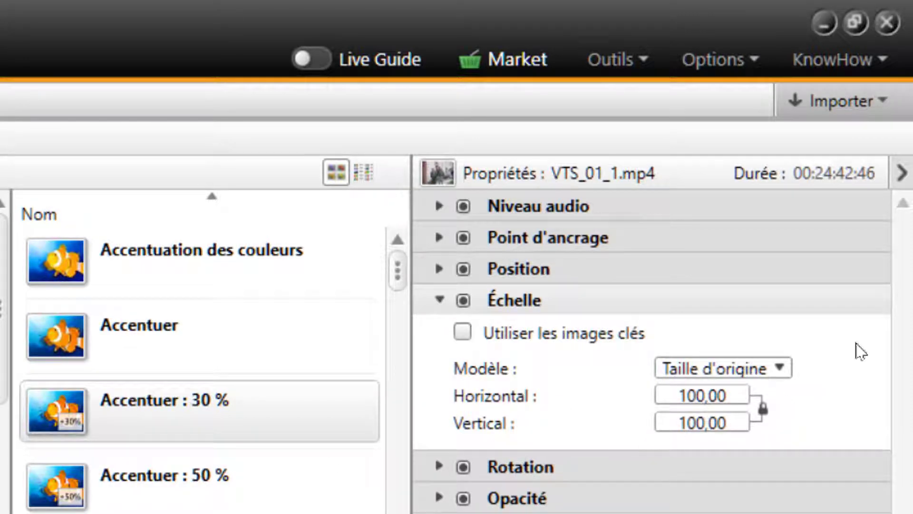
click(780, 368)
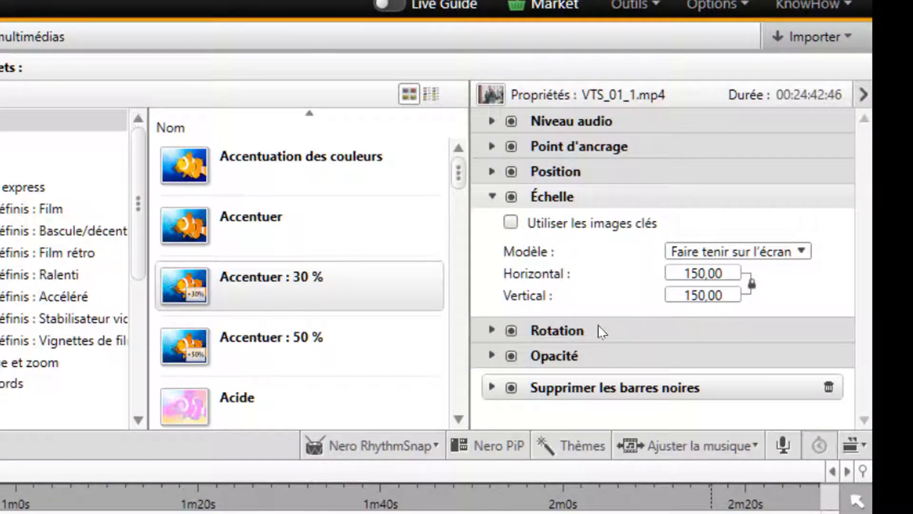
Step: Set the clip's linked horizontal and vertical scale to 200
double_click(707, 275)
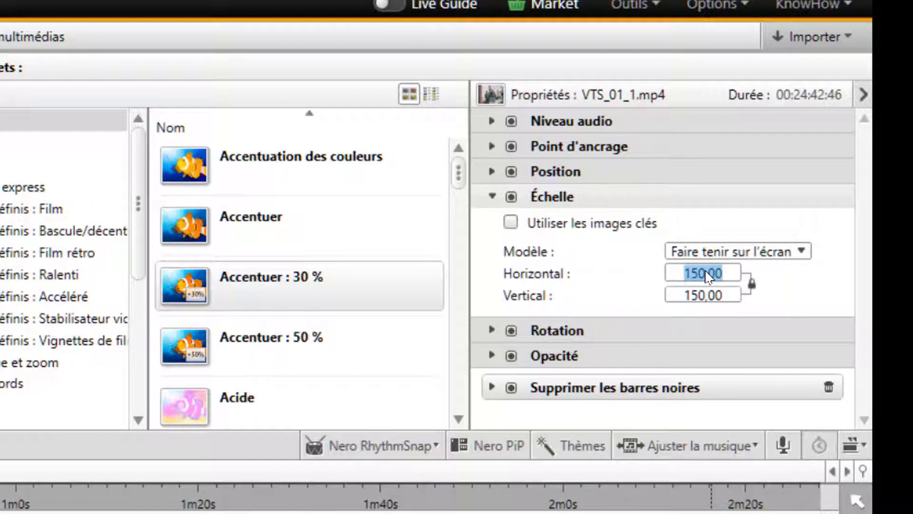
key(BackSpace)
text(200)
key(Return)
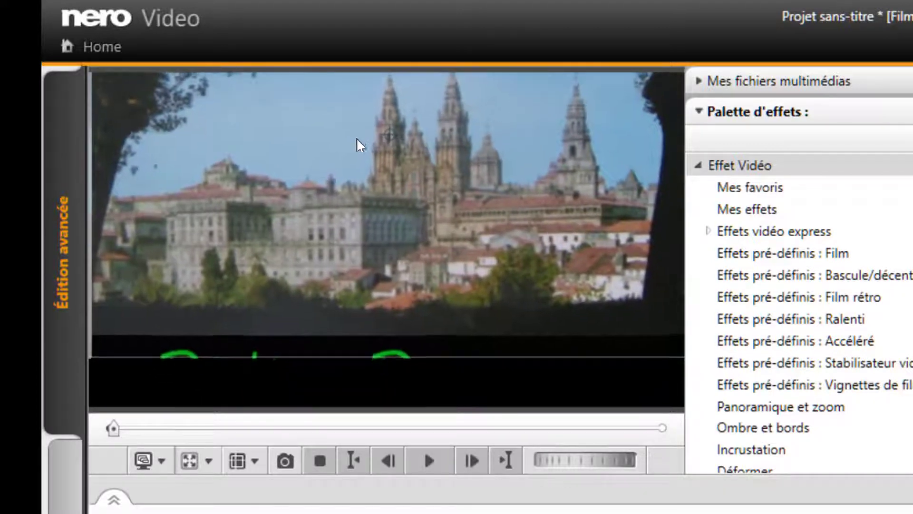
Step: Adjust the enlarged picture's vertical position in the frame, checking the framing on the opening view and at 00:01:14:08
drag(350, 191, 353, 304)
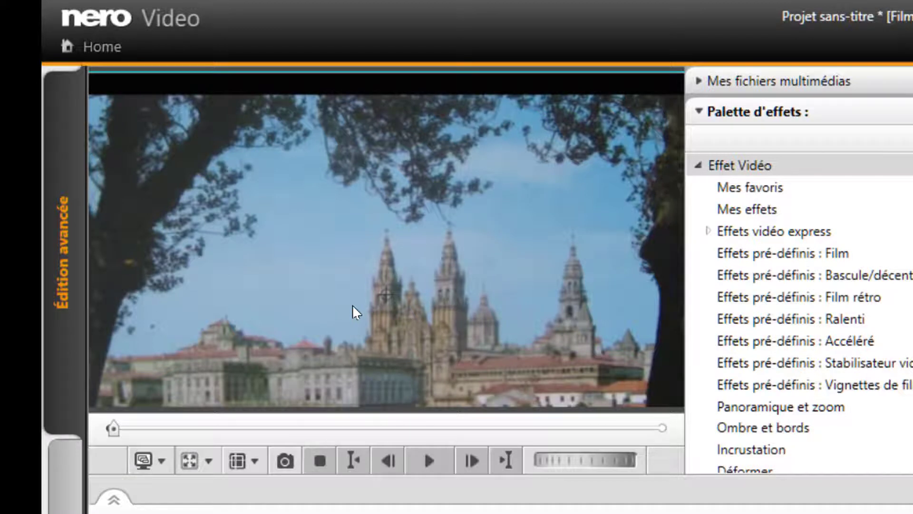
drag(352, 304, 351, 227)
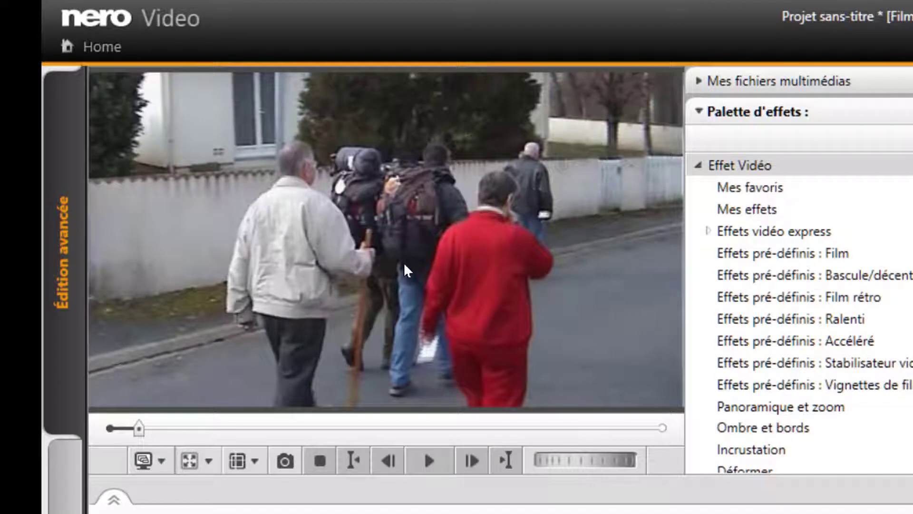
drag(393, 270, 395, 318)
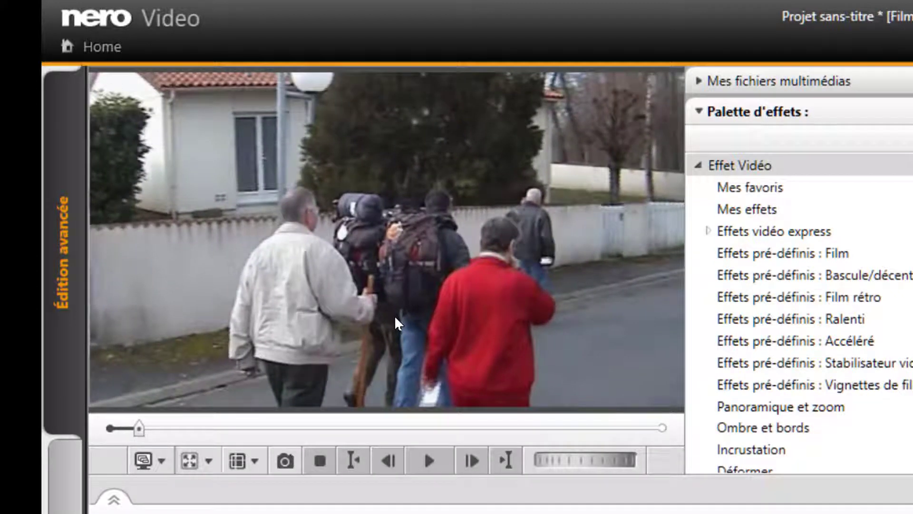
drag(394, 315, 397, 255)
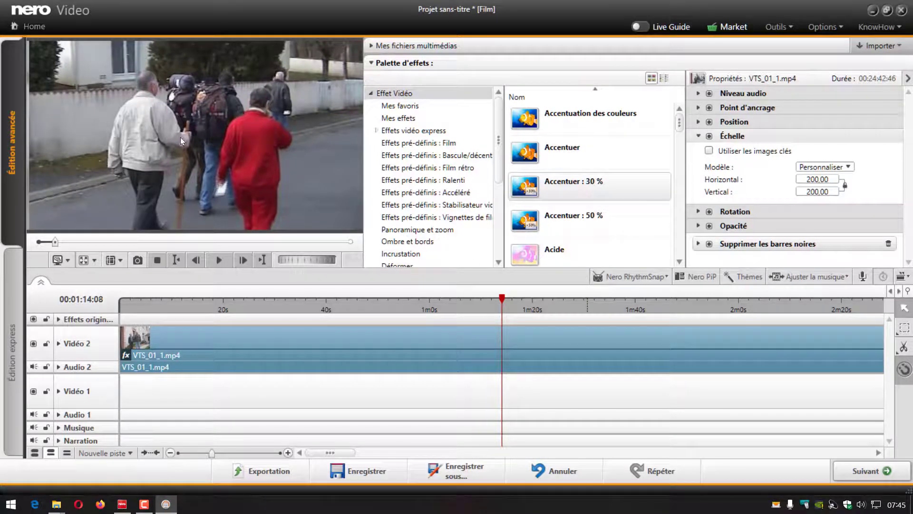
Step: Nudge the enlarged picture slightly upward in the frame on the view at 00:01:14:08
mouse_move(178, 139)
mouse_down()
mouse_move(176, 107)
mouse_move(175, 129)
mouse_up()
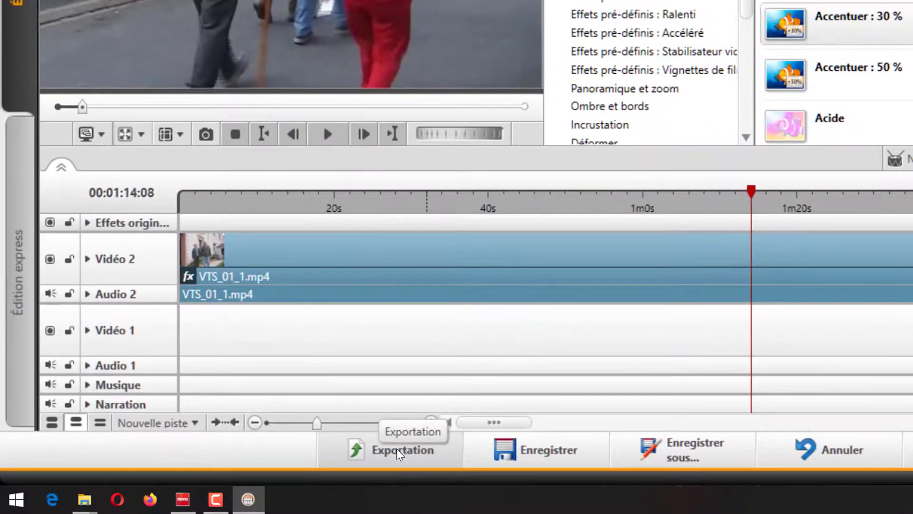
Step: Open the film's video export without saving the project and set the export format to MPEG-4
click(394, 454)
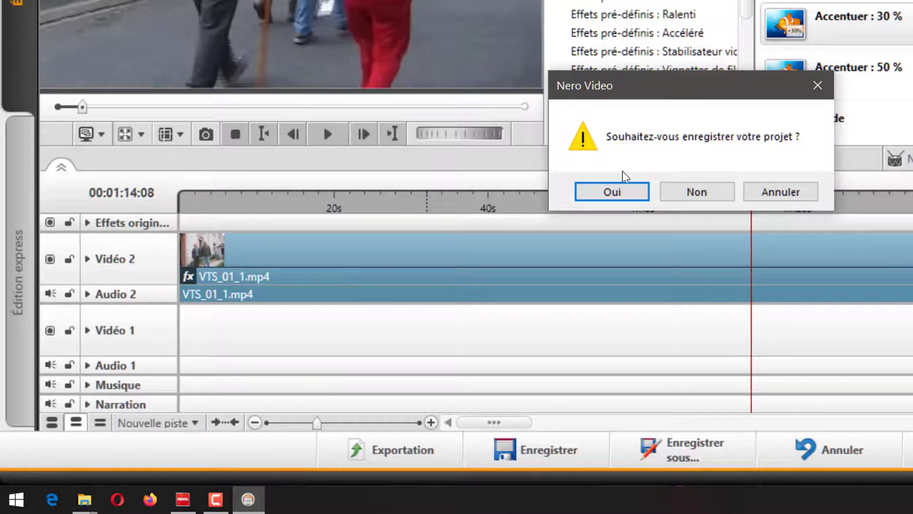
click(697, 192)
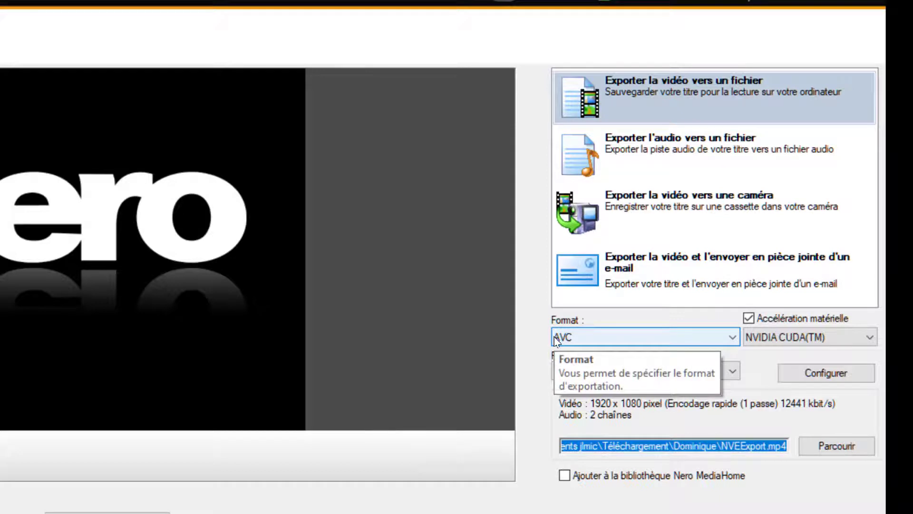
click(732, 338)
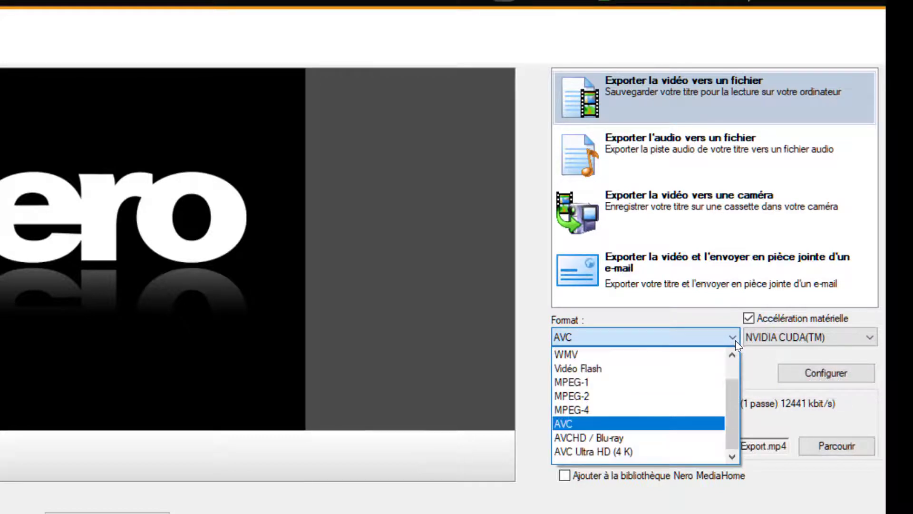
click(625, 411)
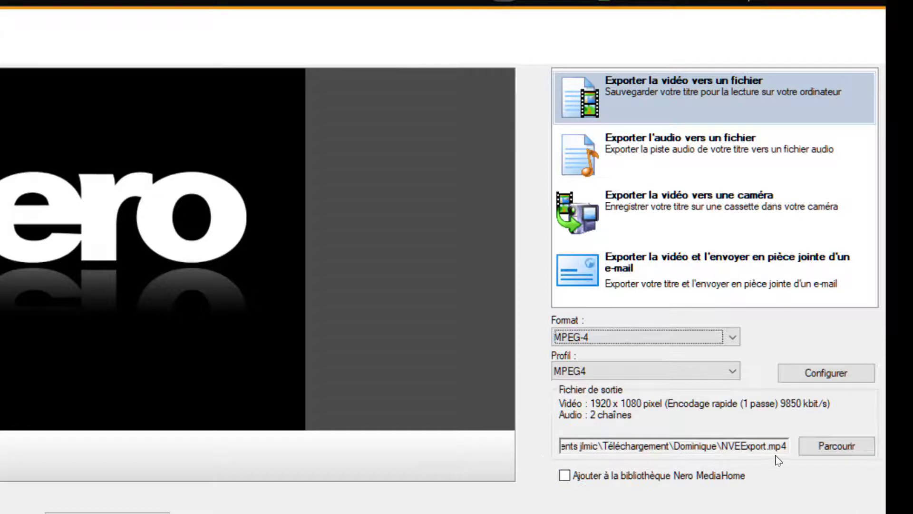
Step: Try choosing 1080 hd.mp4 as output file in the Téléchargements subfolder holding the earlier exports, then cancel and return to editing
click(840, 441)
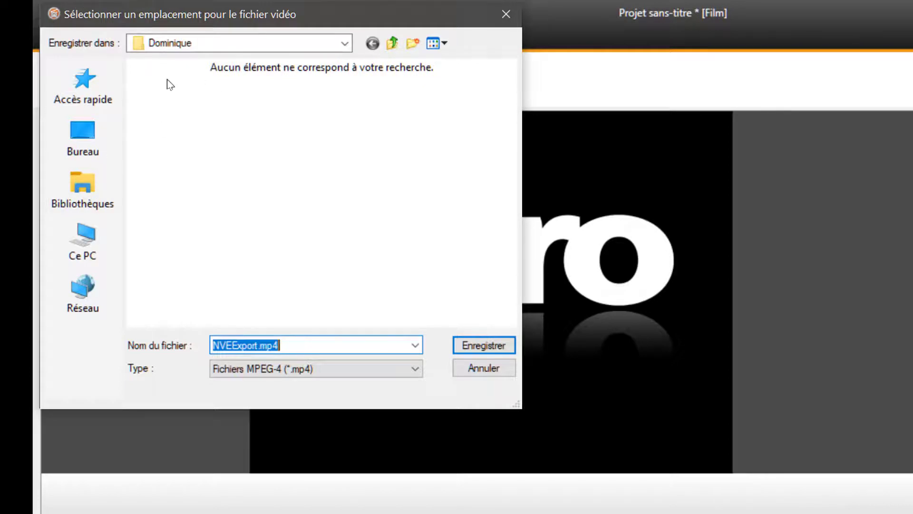
click(392, 38)
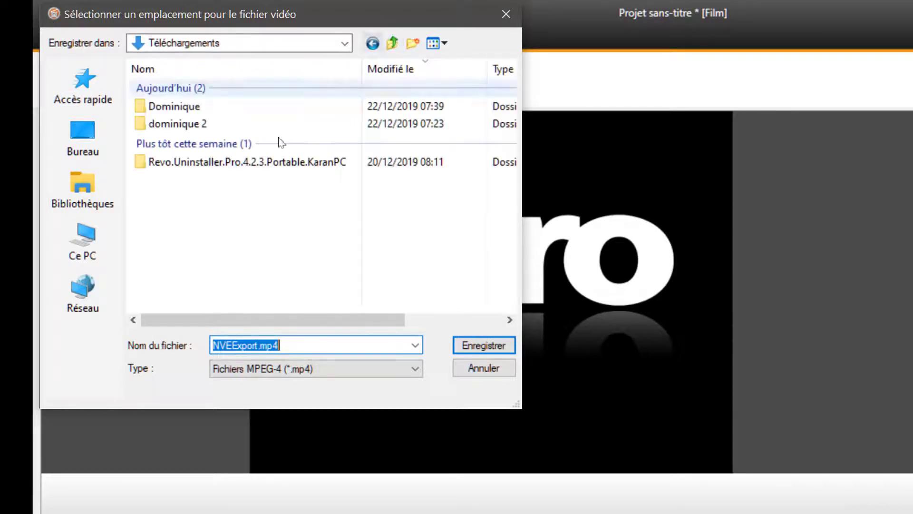
double_click(173, 125)
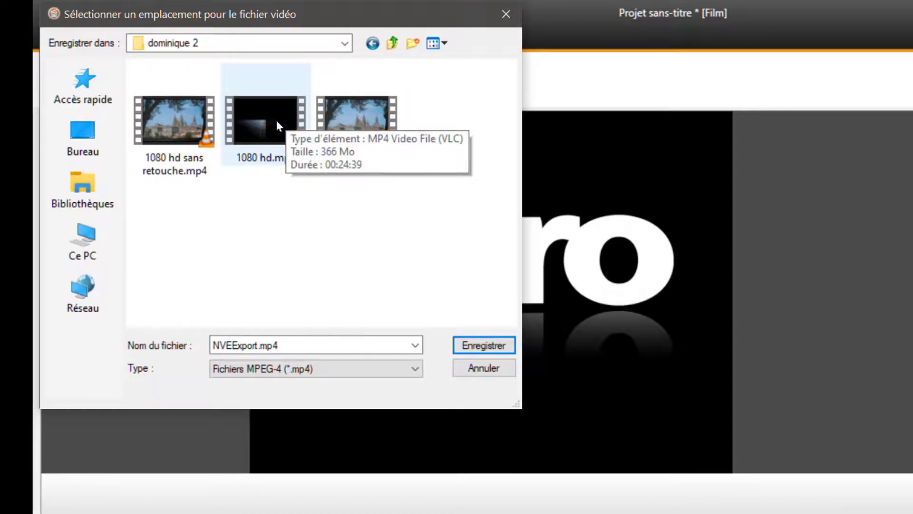
click(277, 122)
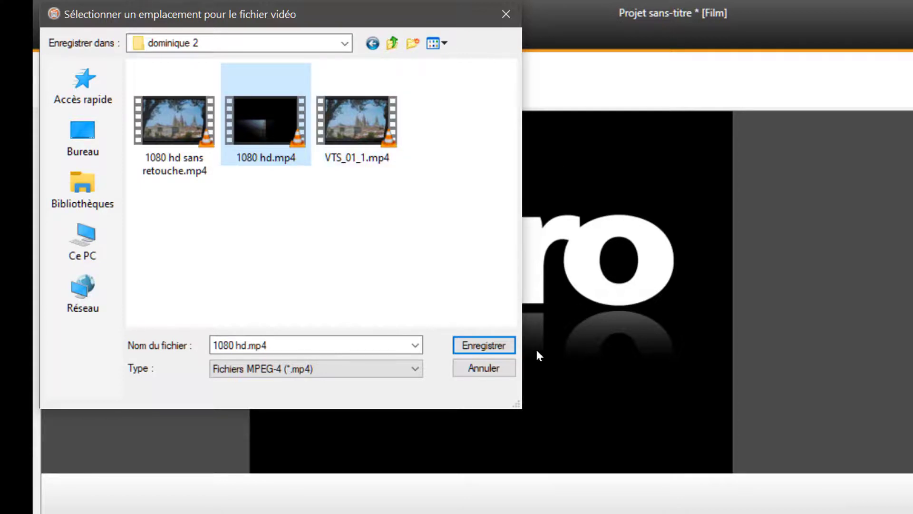
click(471, 369)
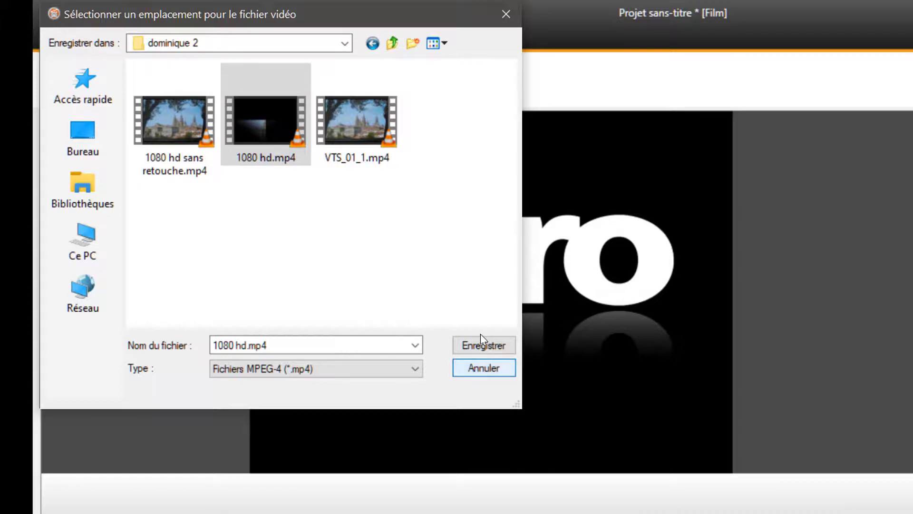
click(472, 369)
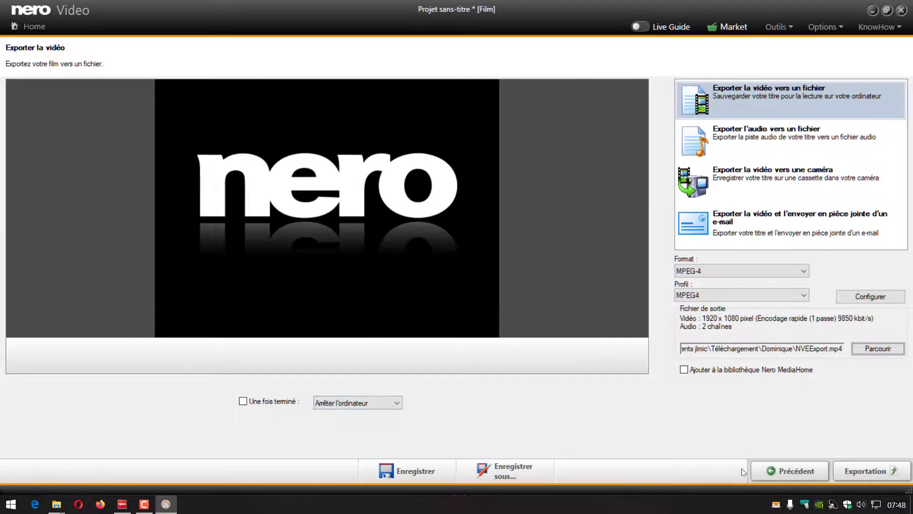
click(798, 473)
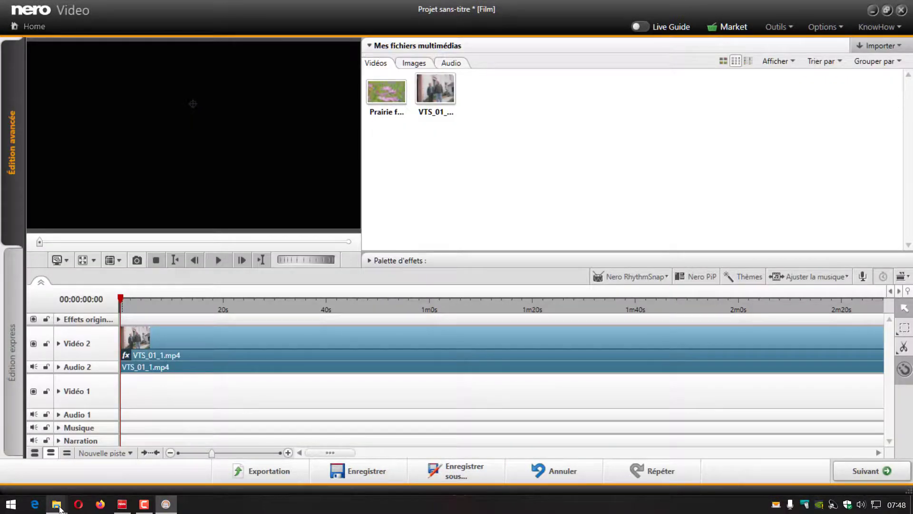
Step: Switch to the File Explorer folder of earlier exports and play 1080 hd sans retouche.mp4 in VLC at a lower volume
mouse_move(59, 507)
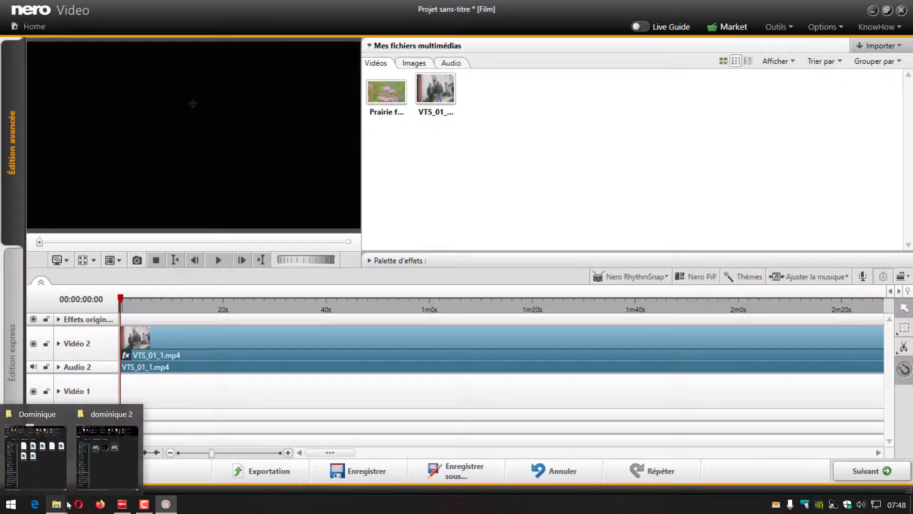
click(111, 461)
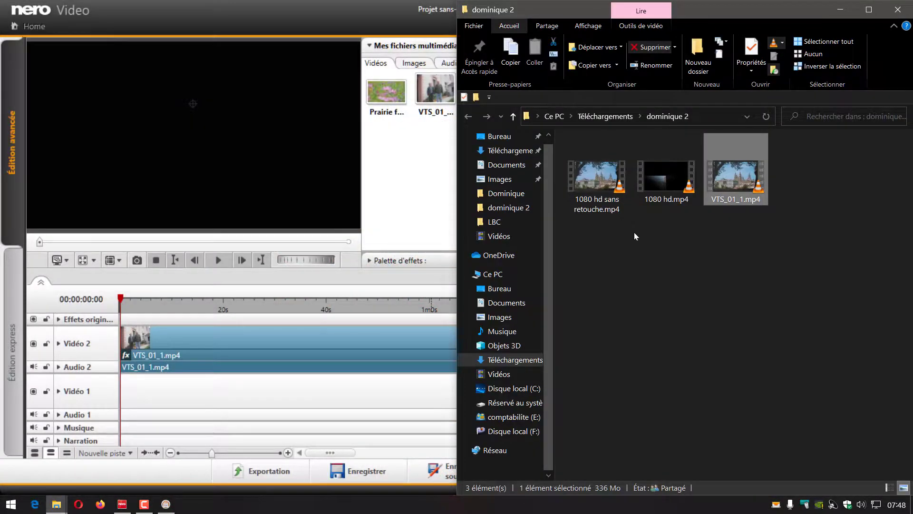
click(598, 180)
double_click(598, 177)
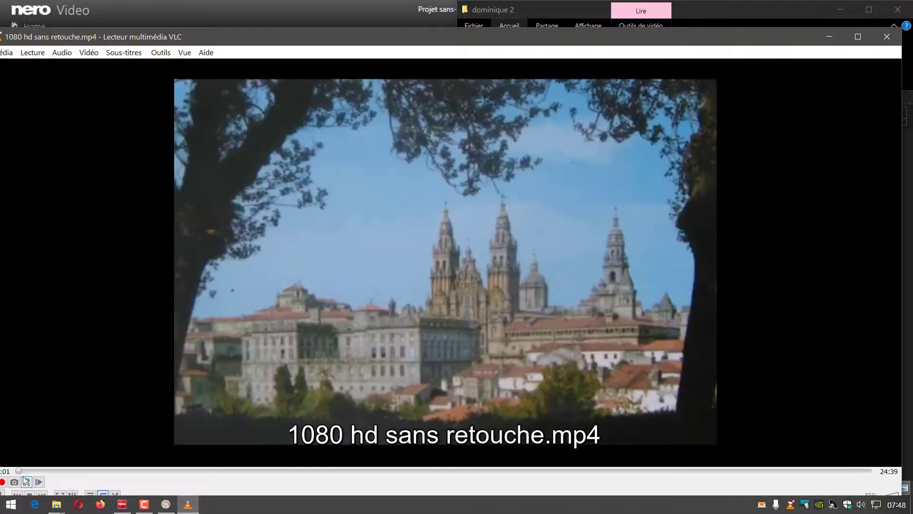
scroll(257, 328, down, 1)
scroll(258, 328, down, 1)
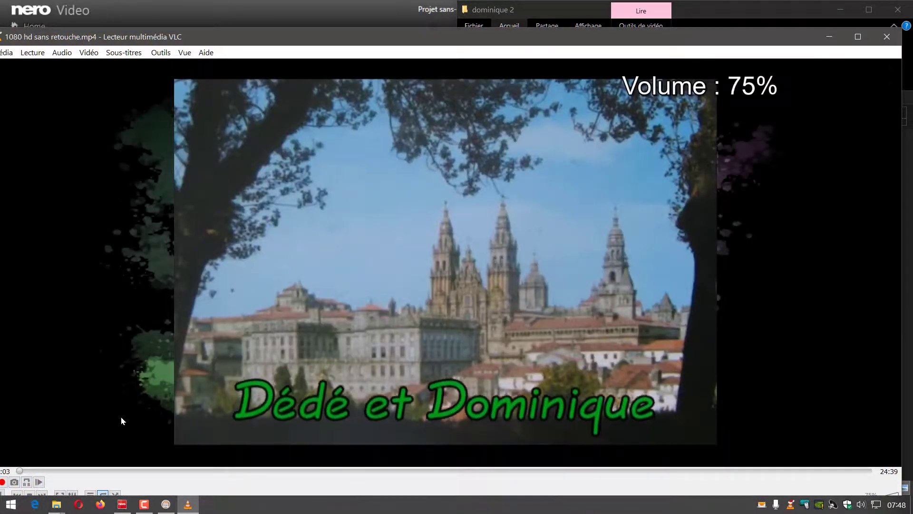
Step: Maximise the VLC player, pause the unretouched video about 8 seconds in and show it full screen to examine its borders
click(858, 37)
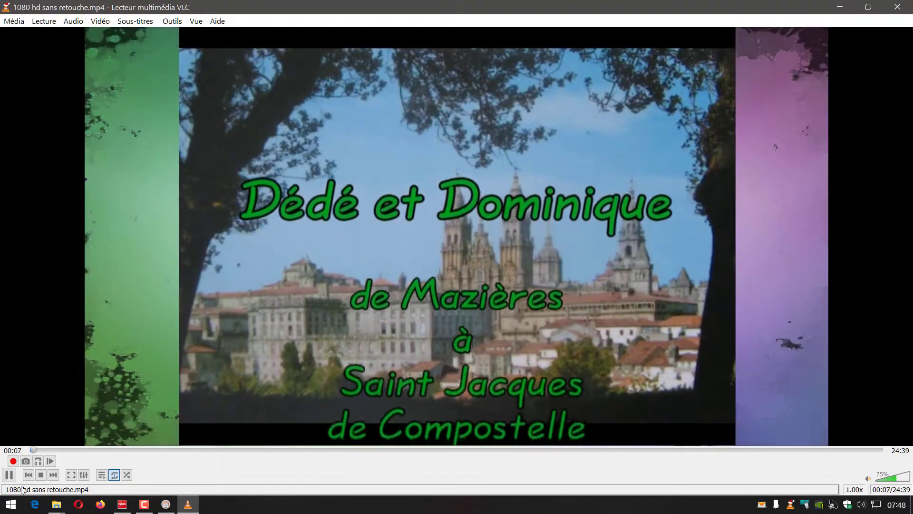
click(8, 475)
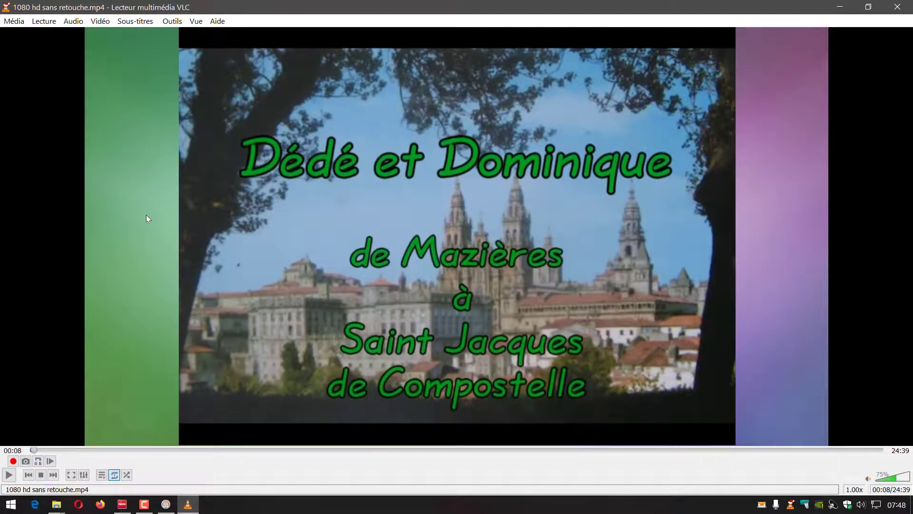
click(71, 474)
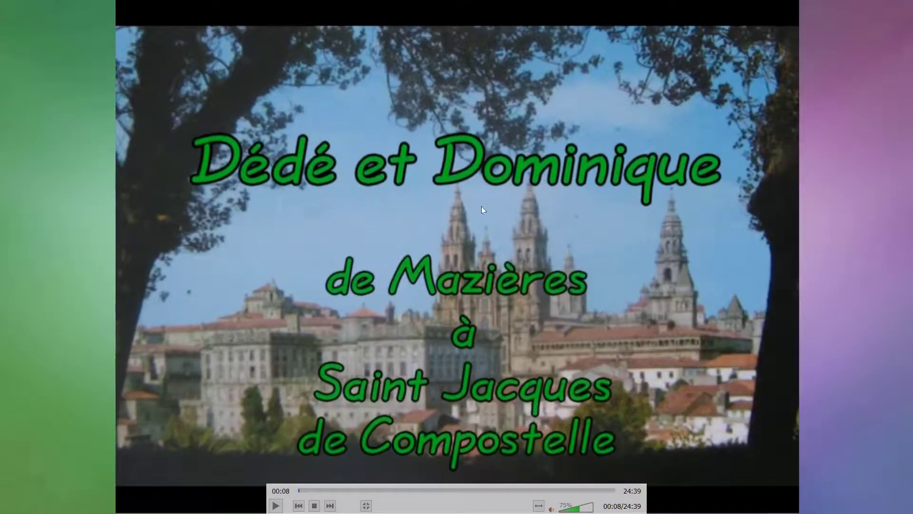